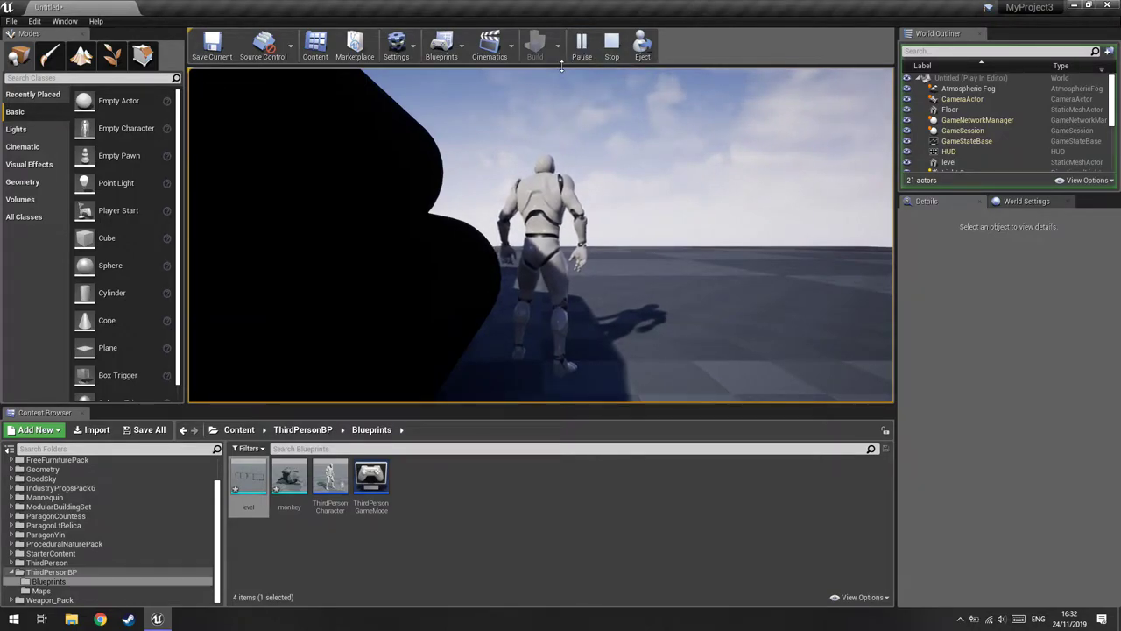
- Run the third-person character around the level with W, then stop Play-in-Editor with Esc
left_click(620, 140)
key("w")
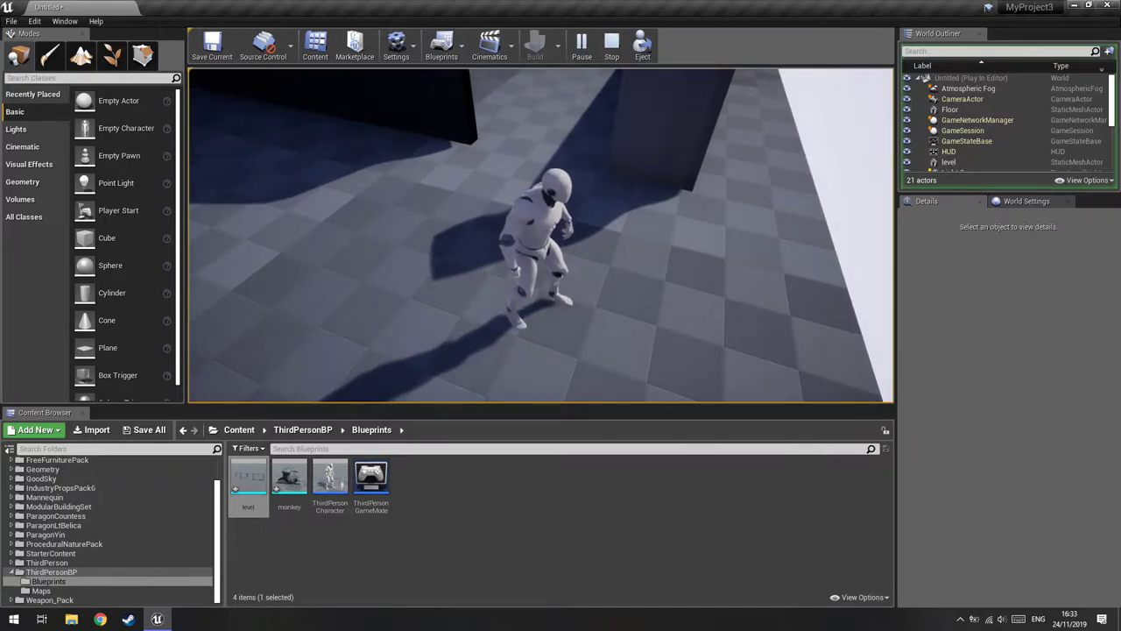
key("w")
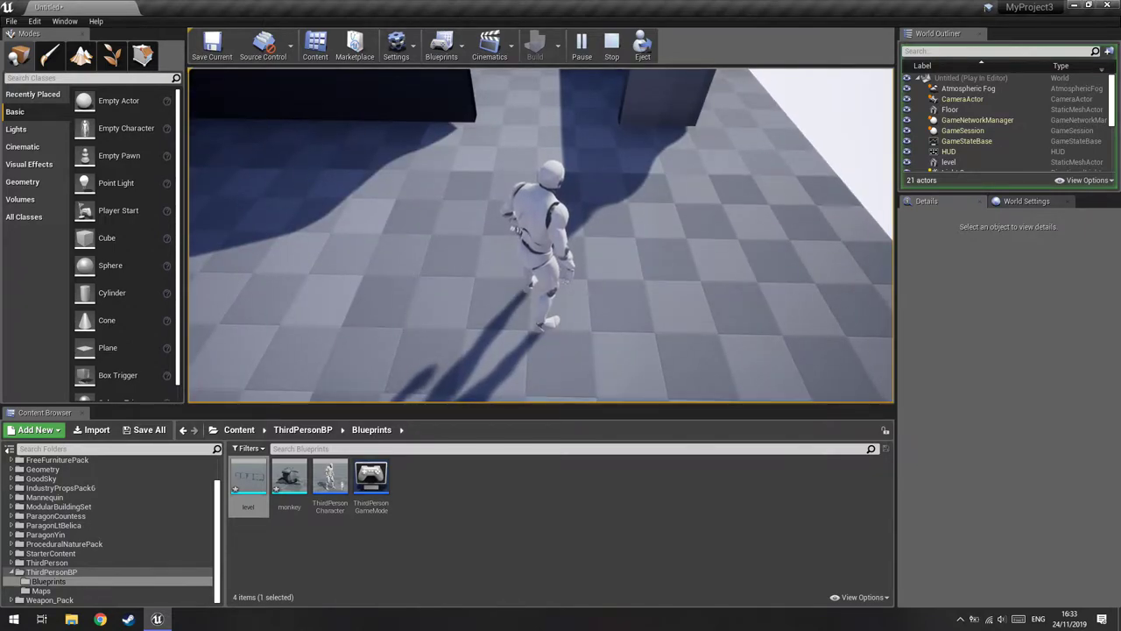
key("Escape")
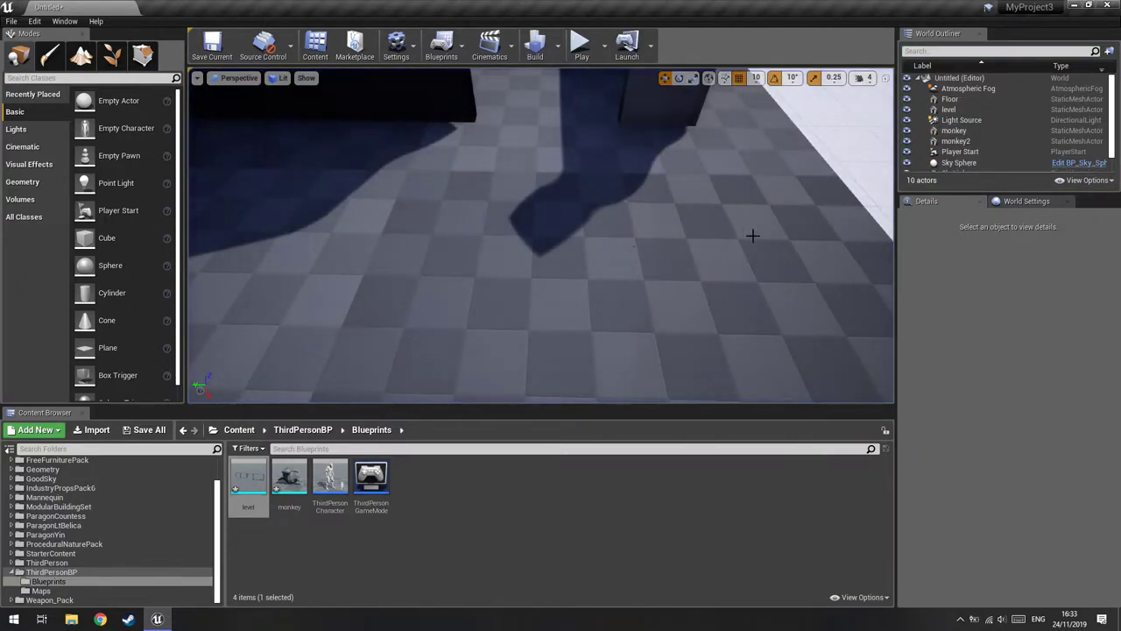
- Select the Floor actor and show its Lighting properties in the Details panel
left_click(952, 99)
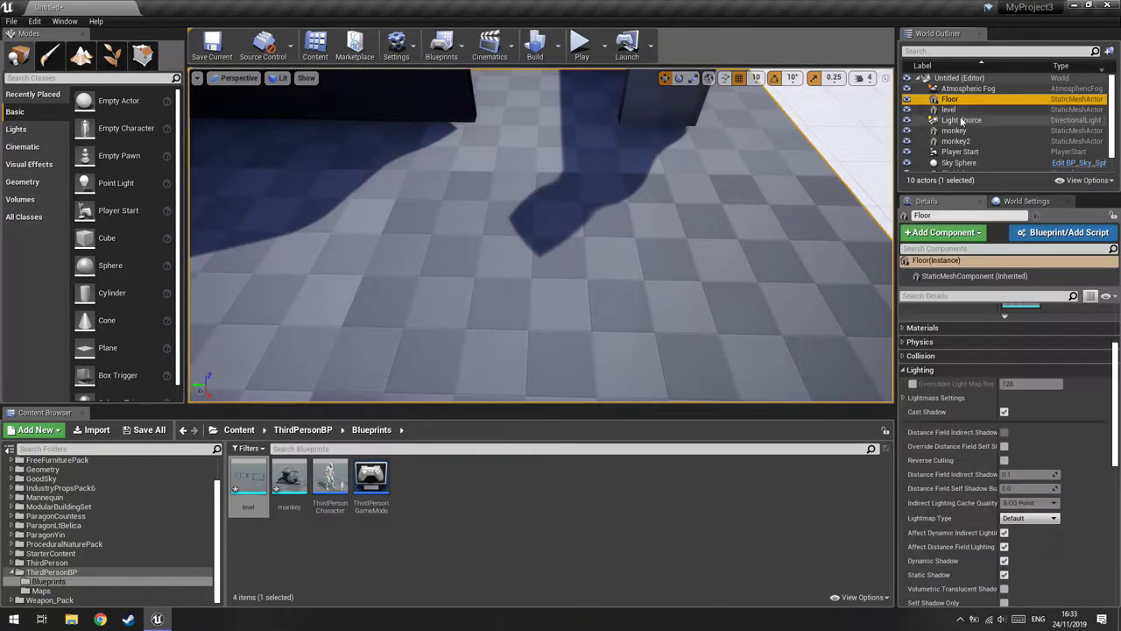
left_click_drag(698, 238, 575, 254)
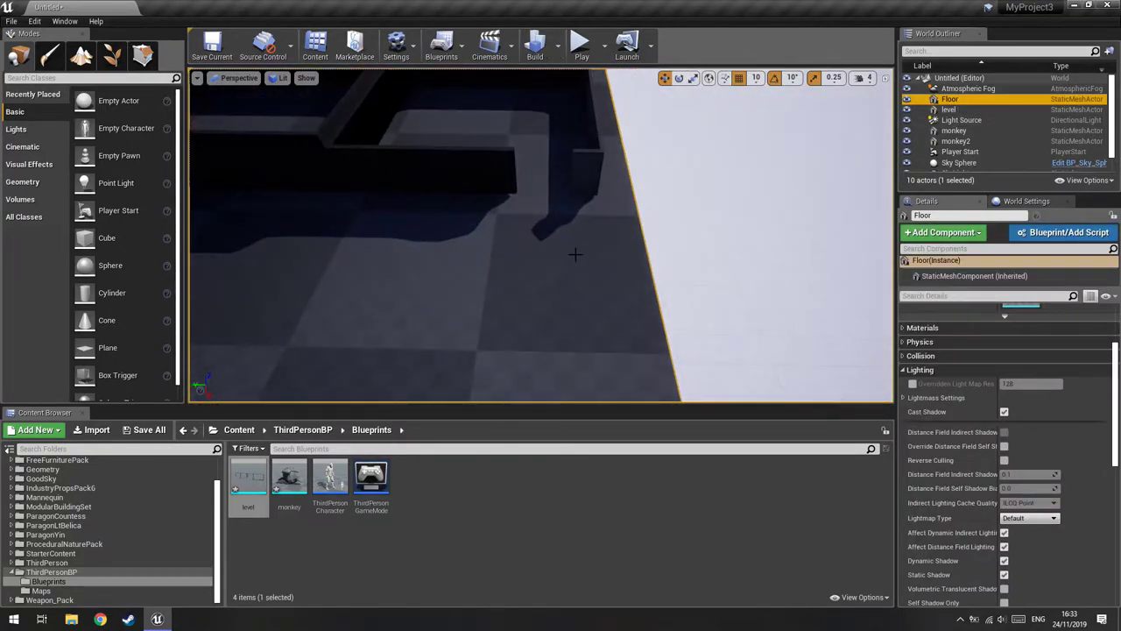
left_click_drag(462, 302, 479, 256)
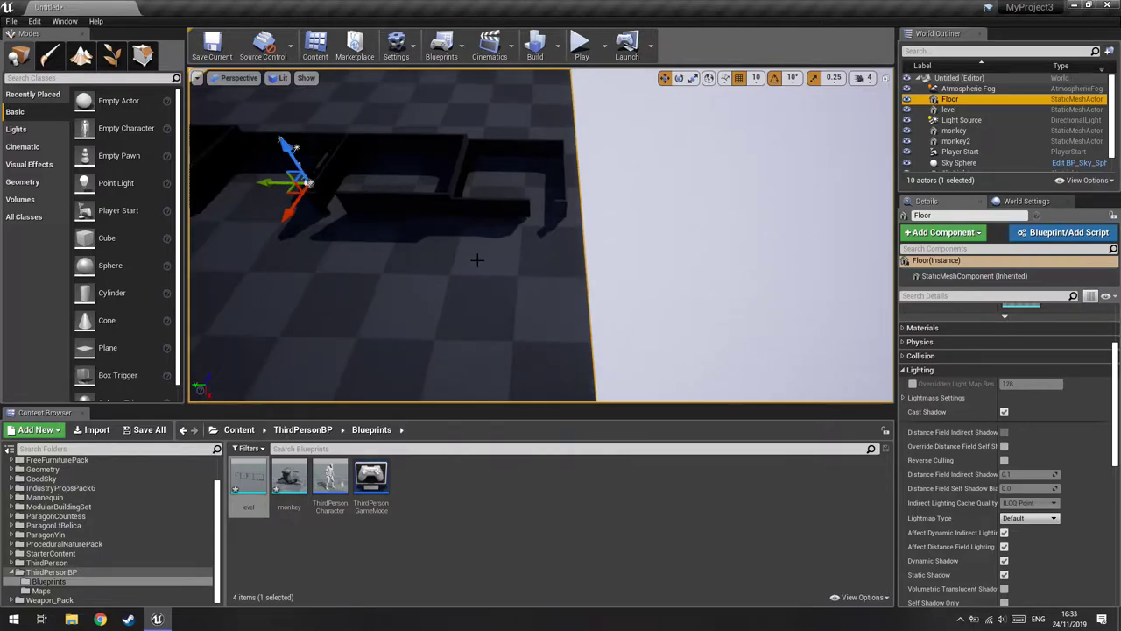
scroll(479, 257, "up", 5)
scroll(569, 260, "up", 5)
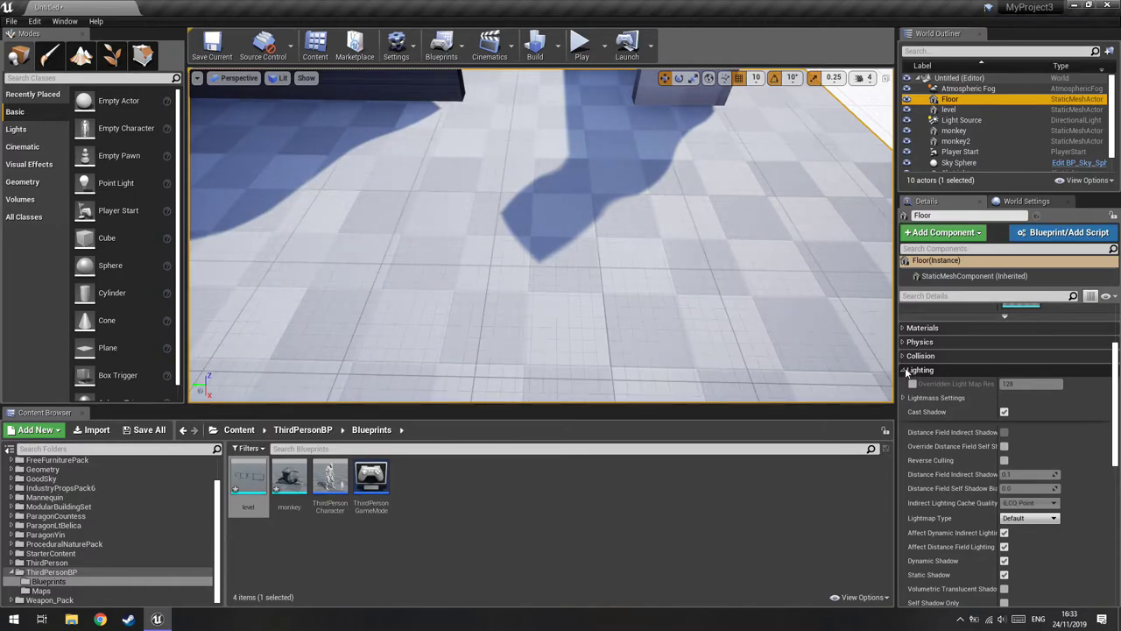
left_click(905, 369)
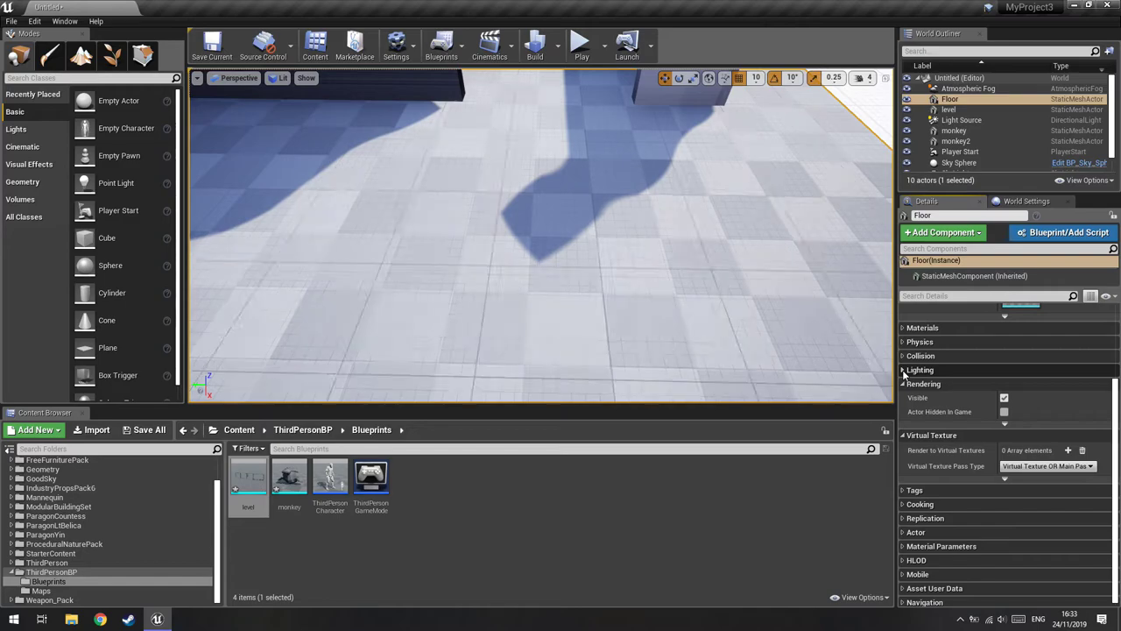
left_click(904, 371)
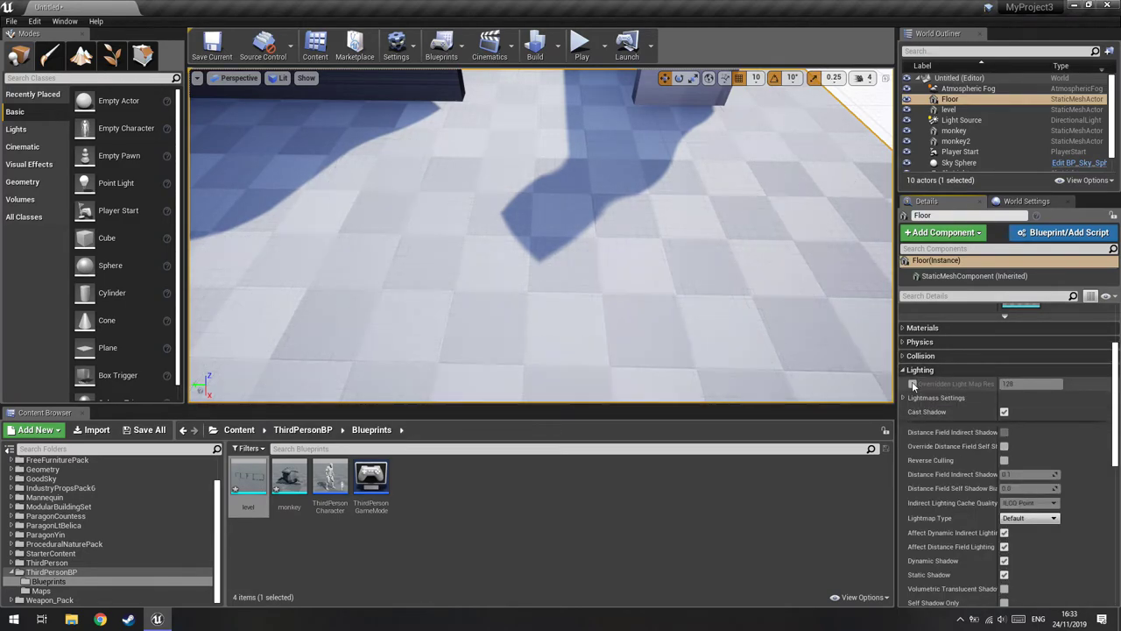
- Enable Overridden Light Map Res on the Floor and set it to 1024
left_click(912, 382)
left_click_drag(997, 396, 998, 397)
mouse_move(637, 182)
left_mouse_down()
mouse_move(649, 151)
mouse_move(523, 223)
left_mouse_up()
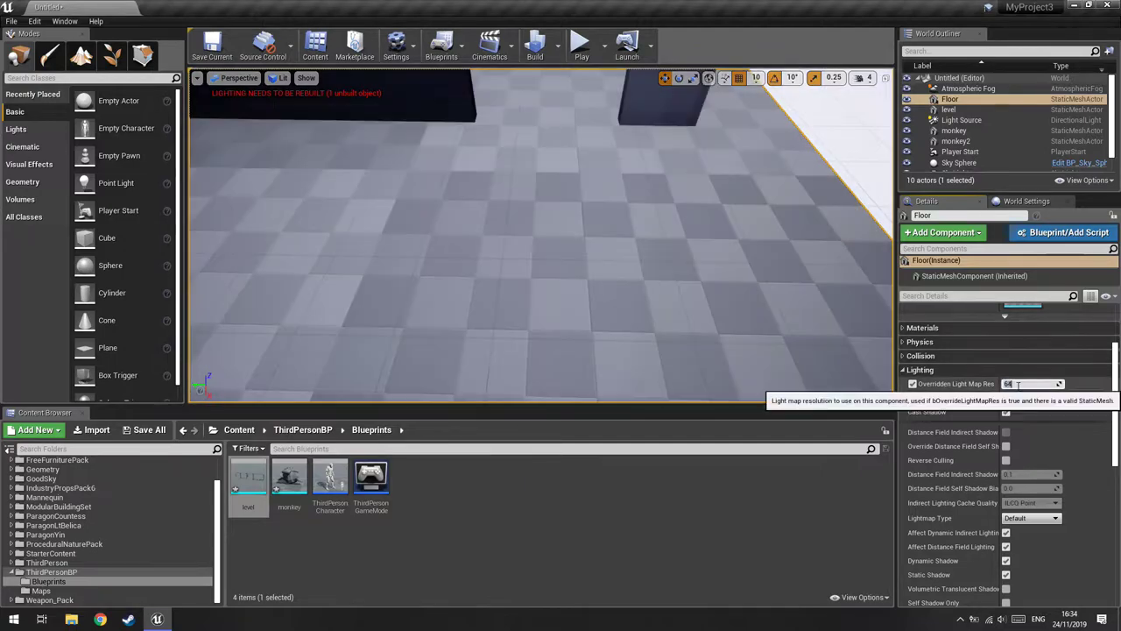
left_click(1049, 384)
type("1024")
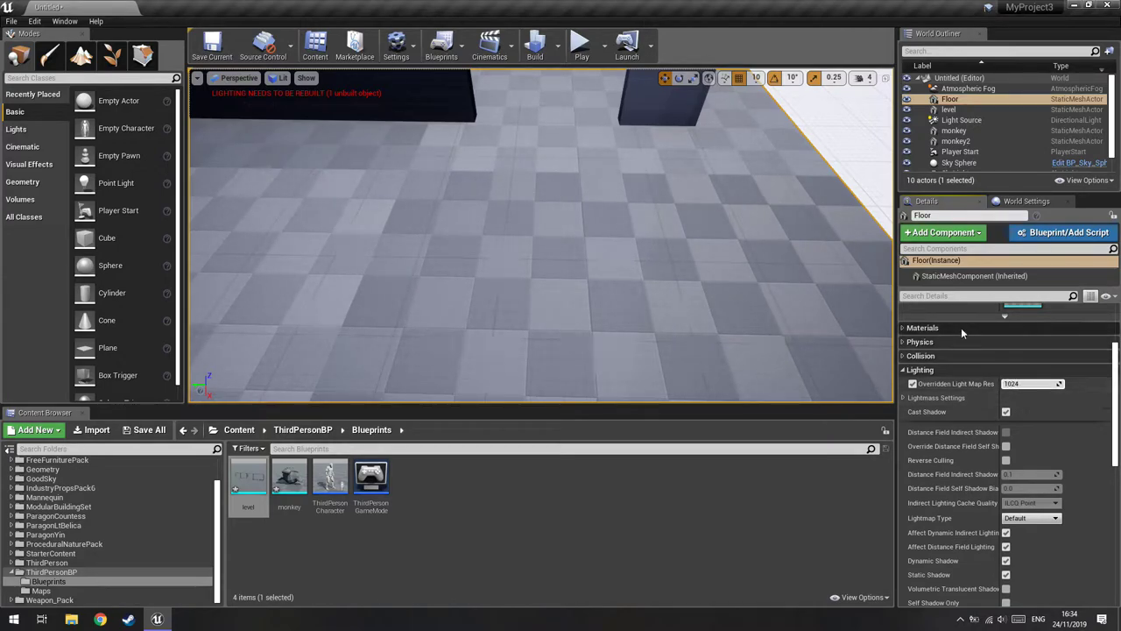
left_click(1029, 383)
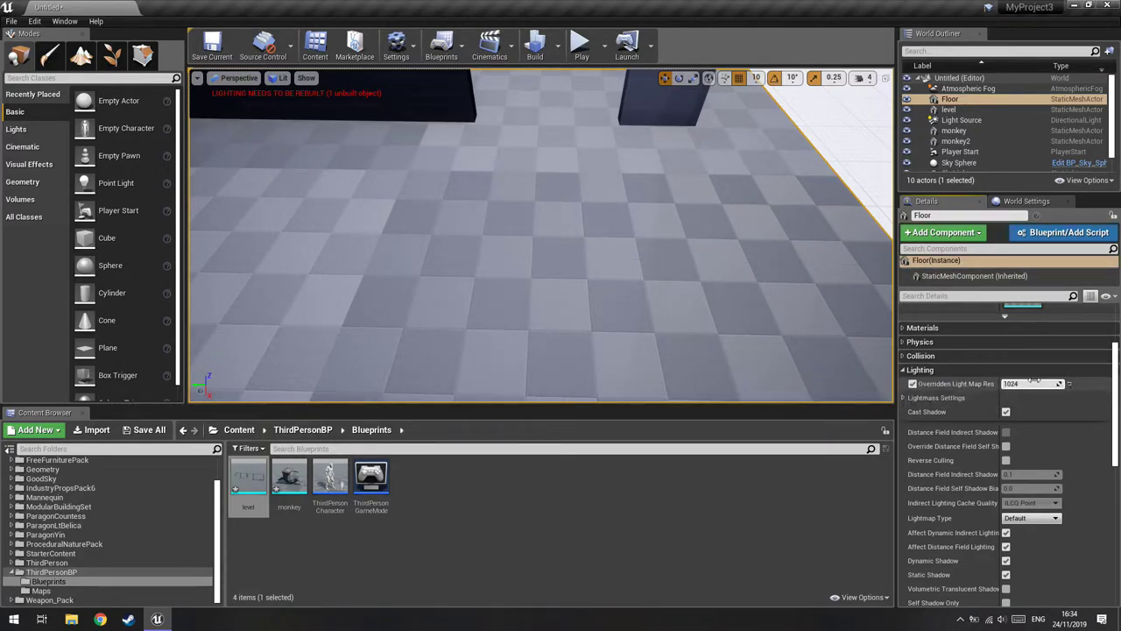
key("Return")
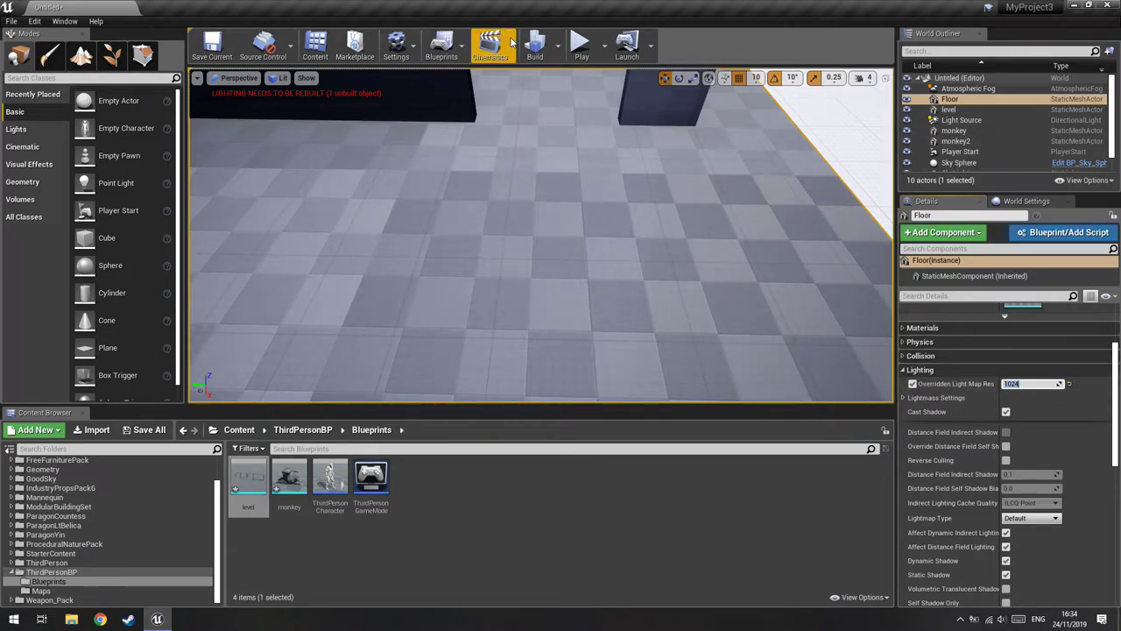
- Build the level's lighting at the 1024 floor resolution and close the Message Log
left_click(535, 46)
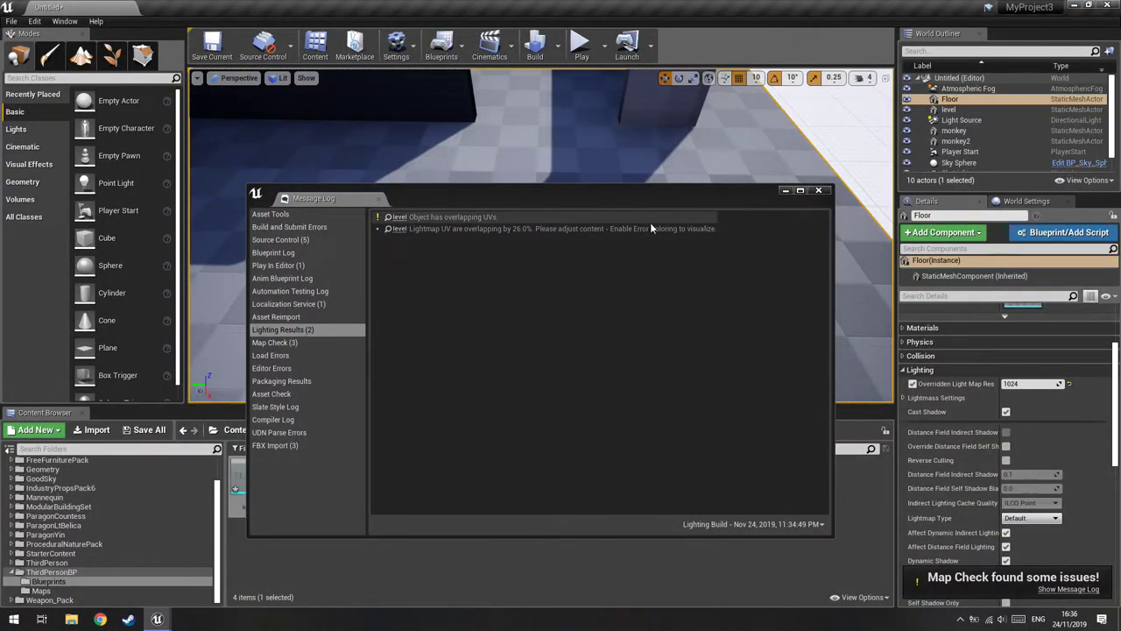
left_click(818, 190)
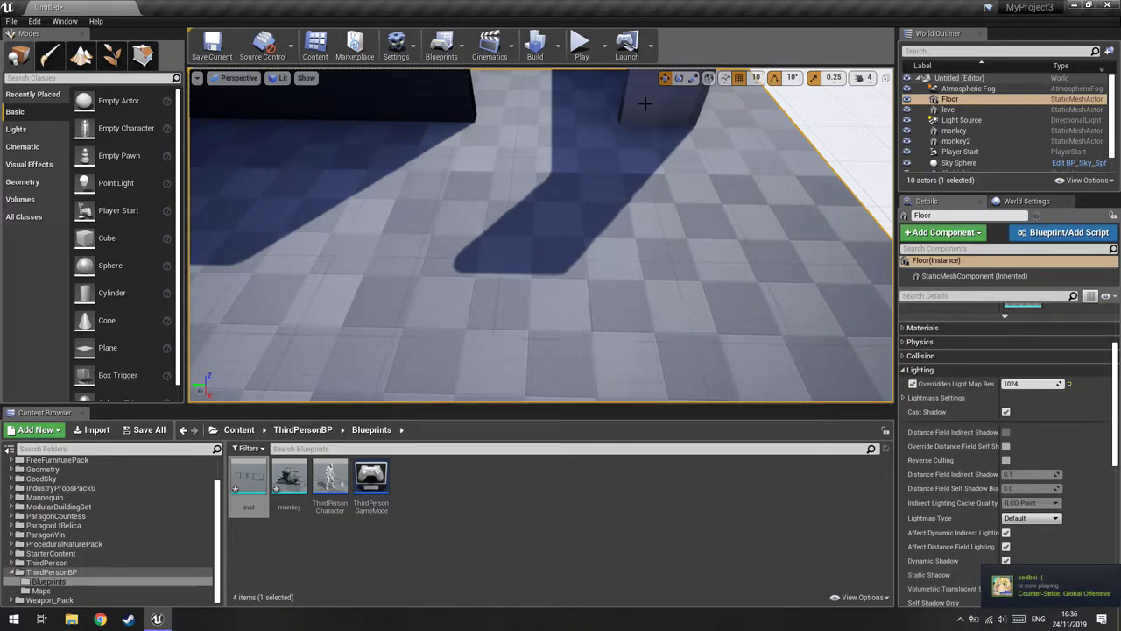
left_click(581, 44)
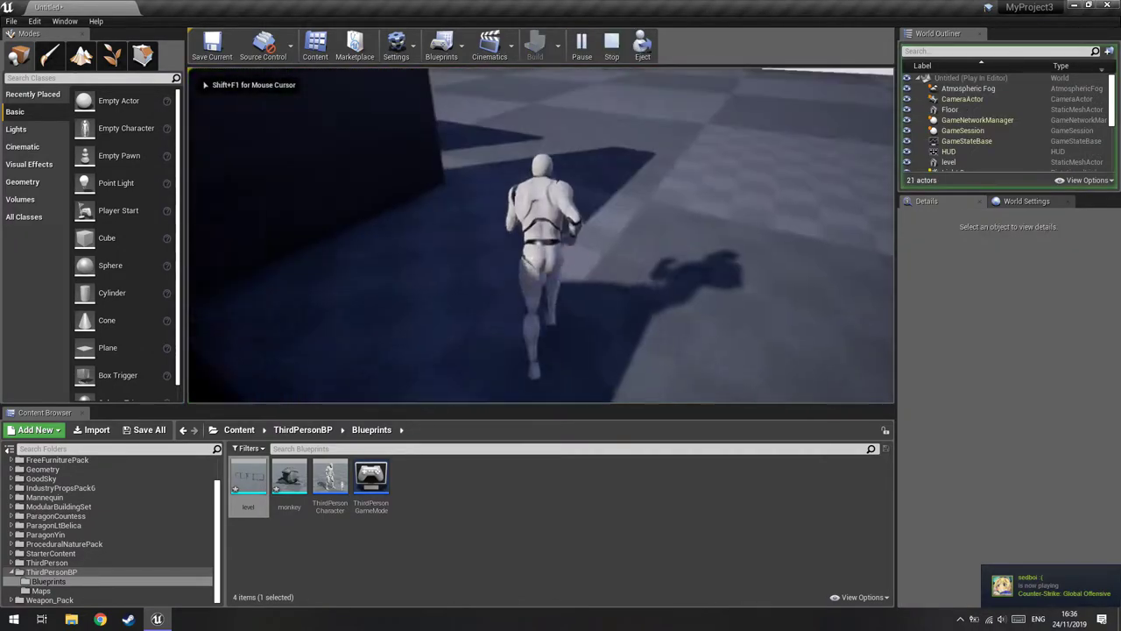
key("w")
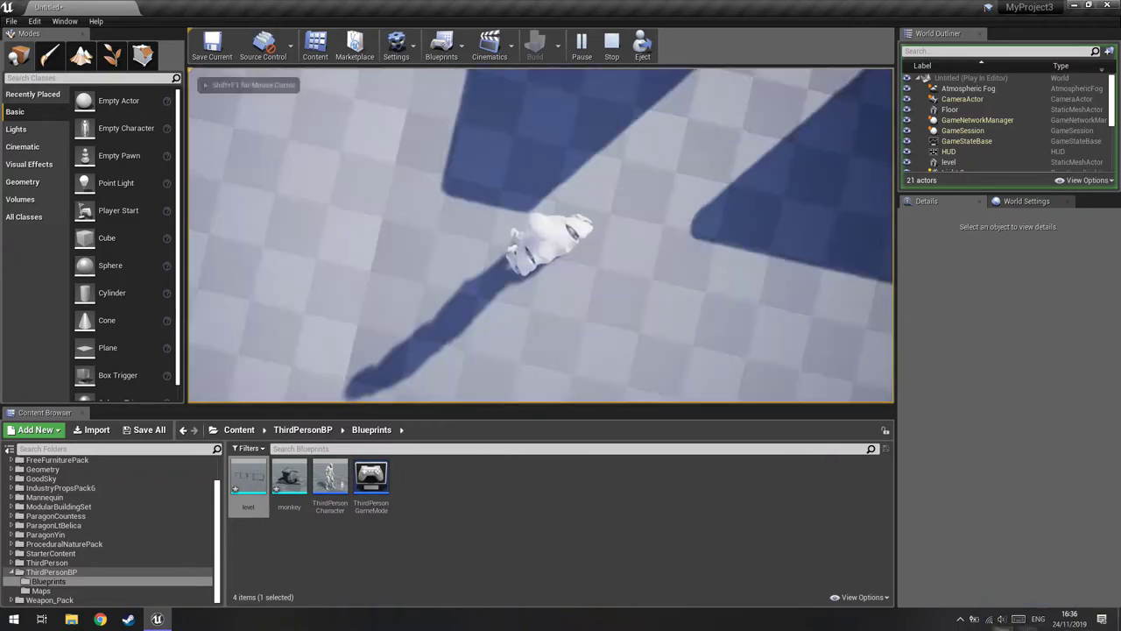
key("w")
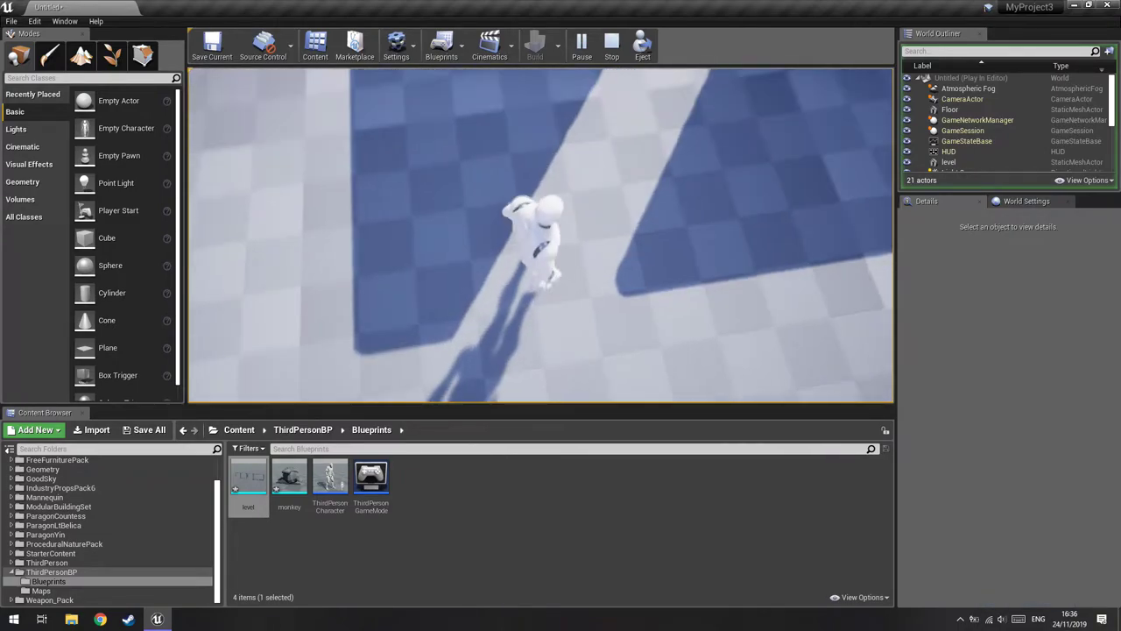
key("w")
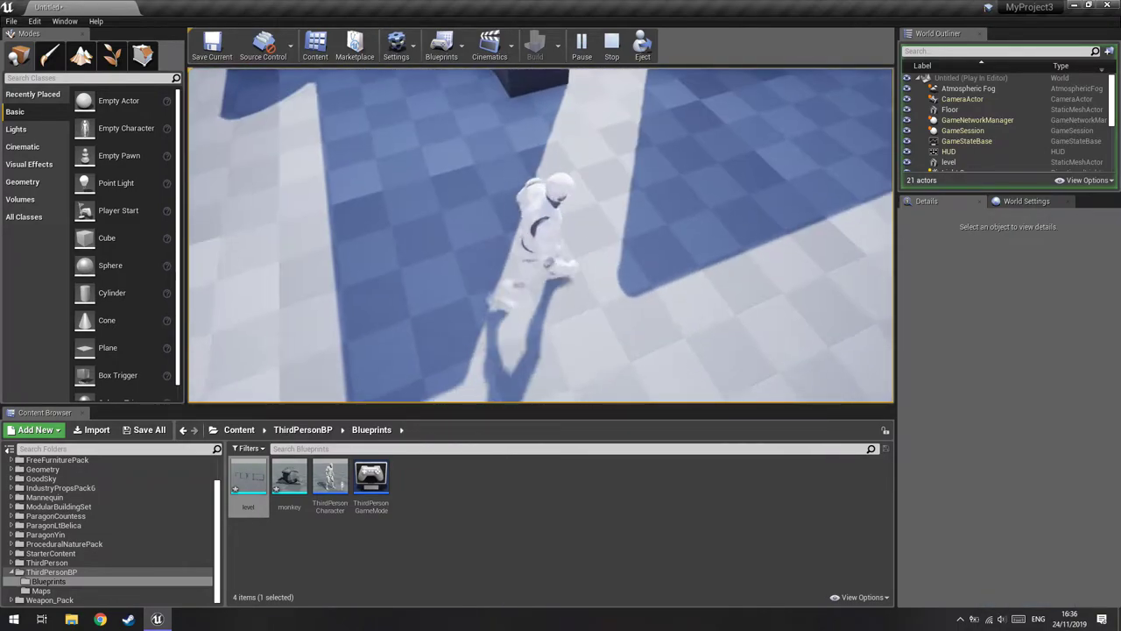
key("w")
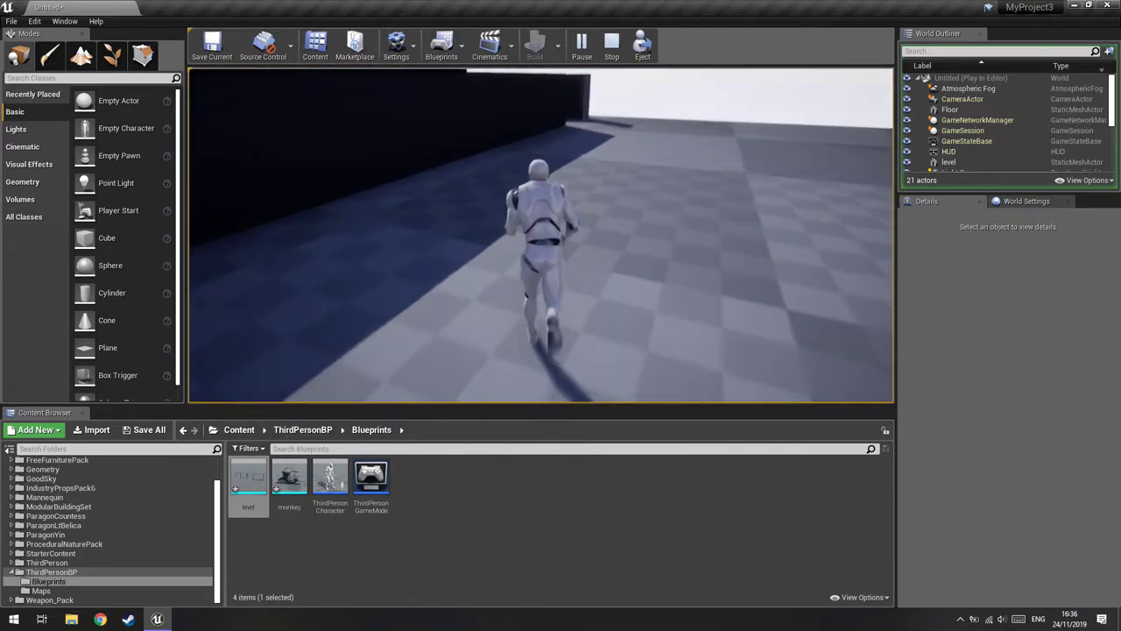
key("w")
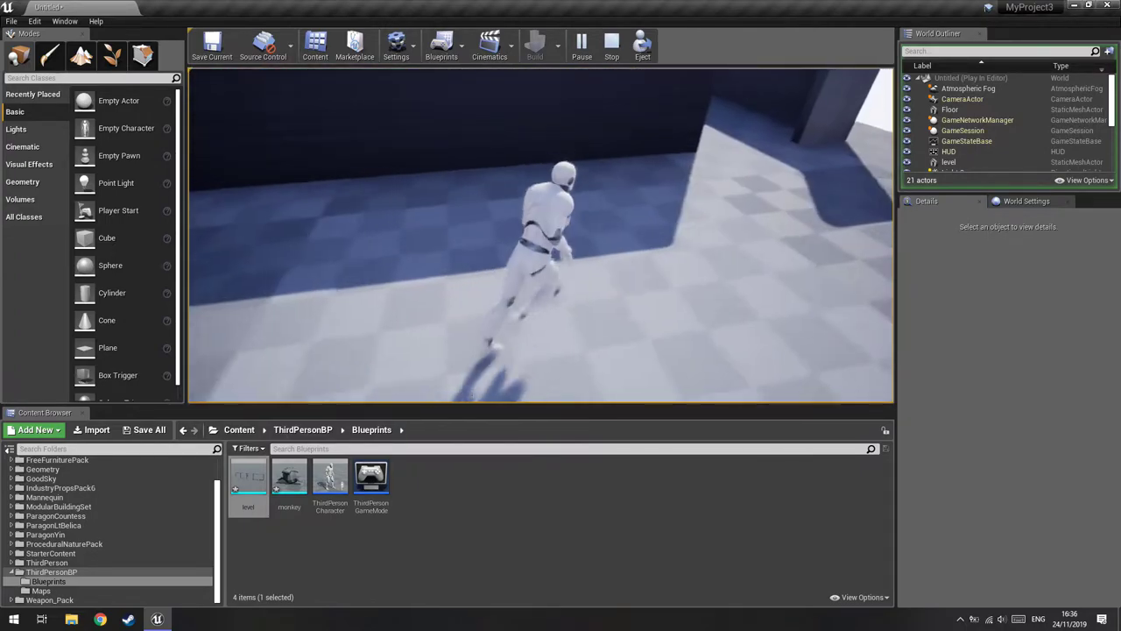
key("w")
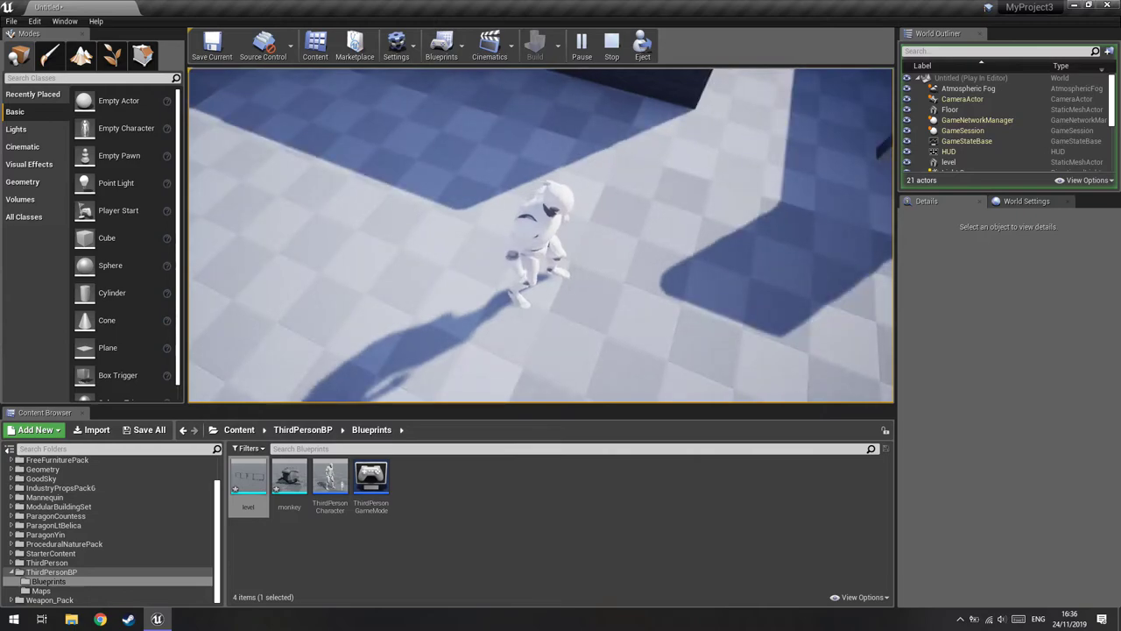
key("Escape")
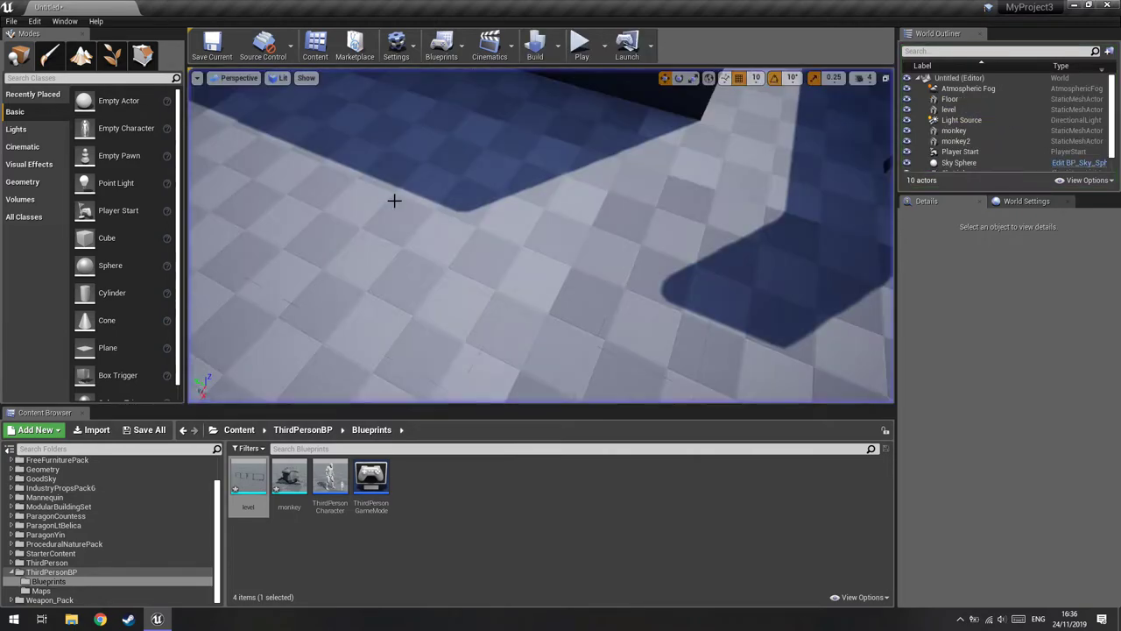
left_click(558, 54)
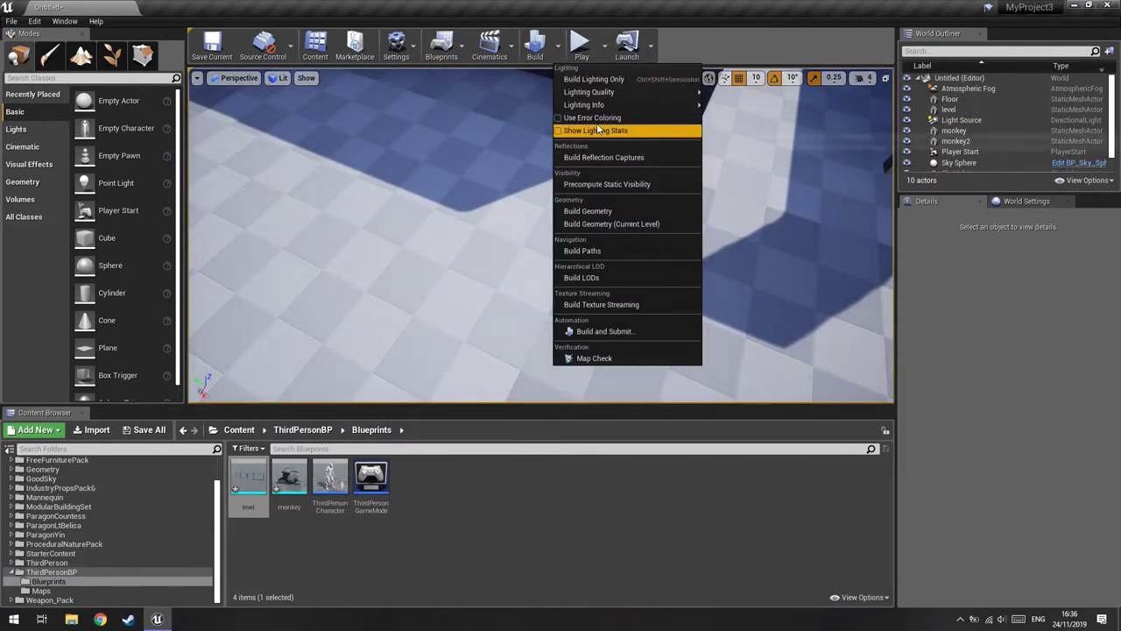
mouse_move(609, 93)
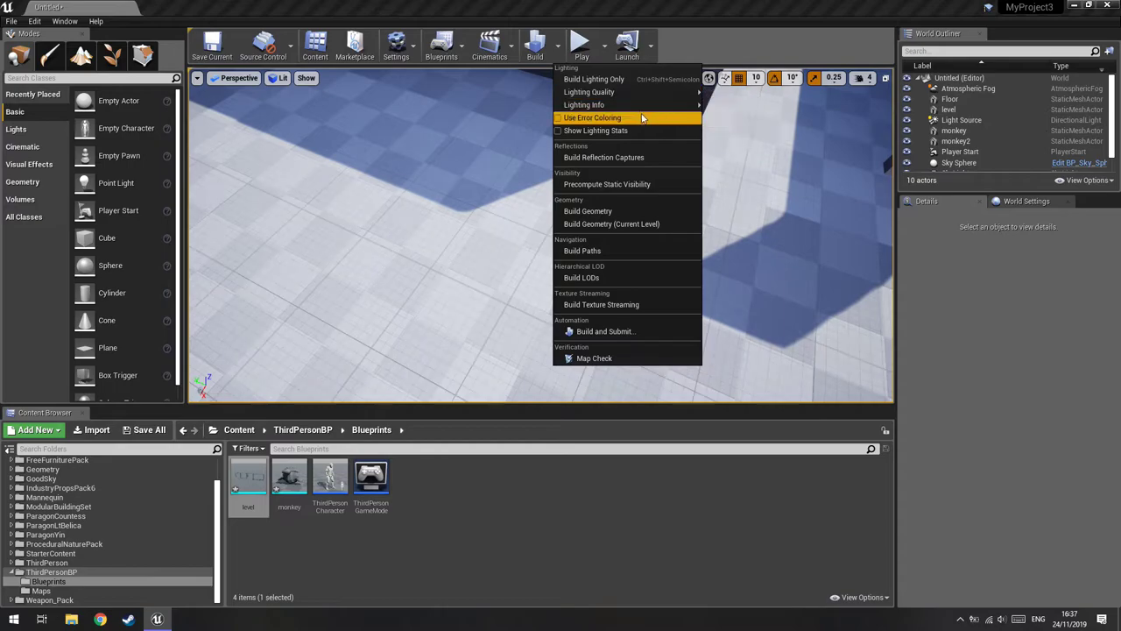
mouse_move(639, 107)
left_click(655, 225)
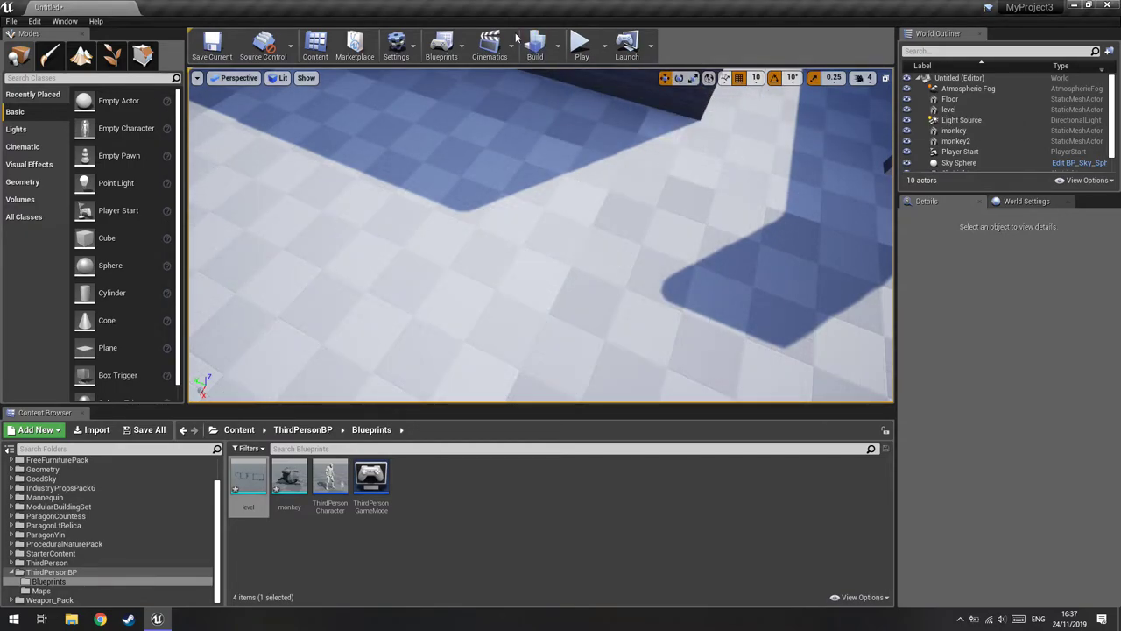
- Start Play-in-Editor and walk the character back and forth to inspect the floor shadows
left_click(591, 47)
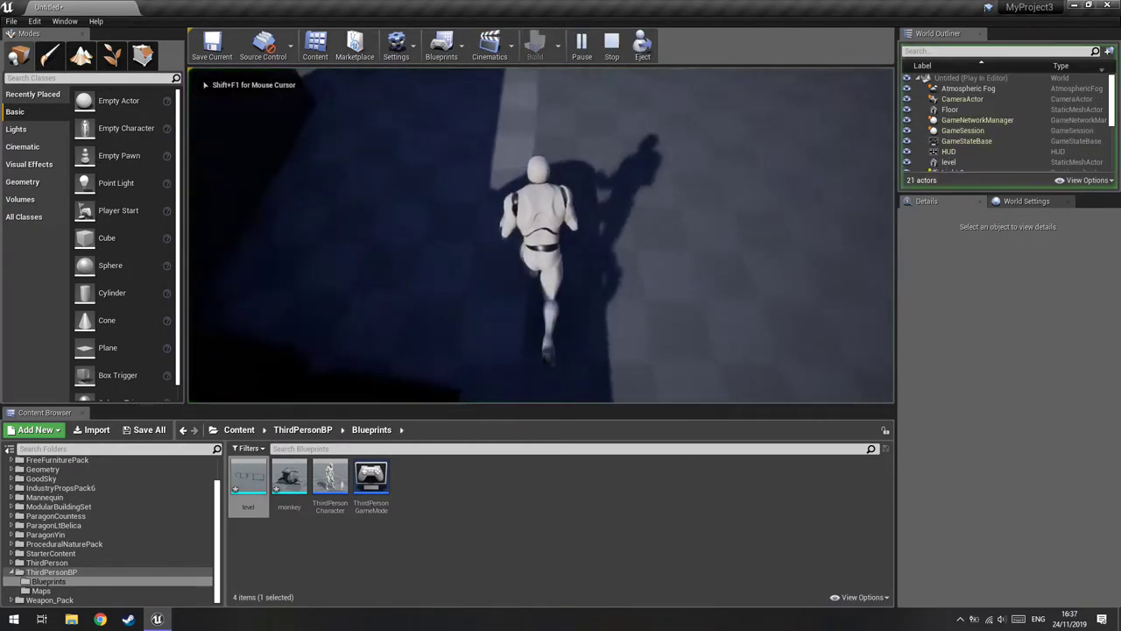
key("w")
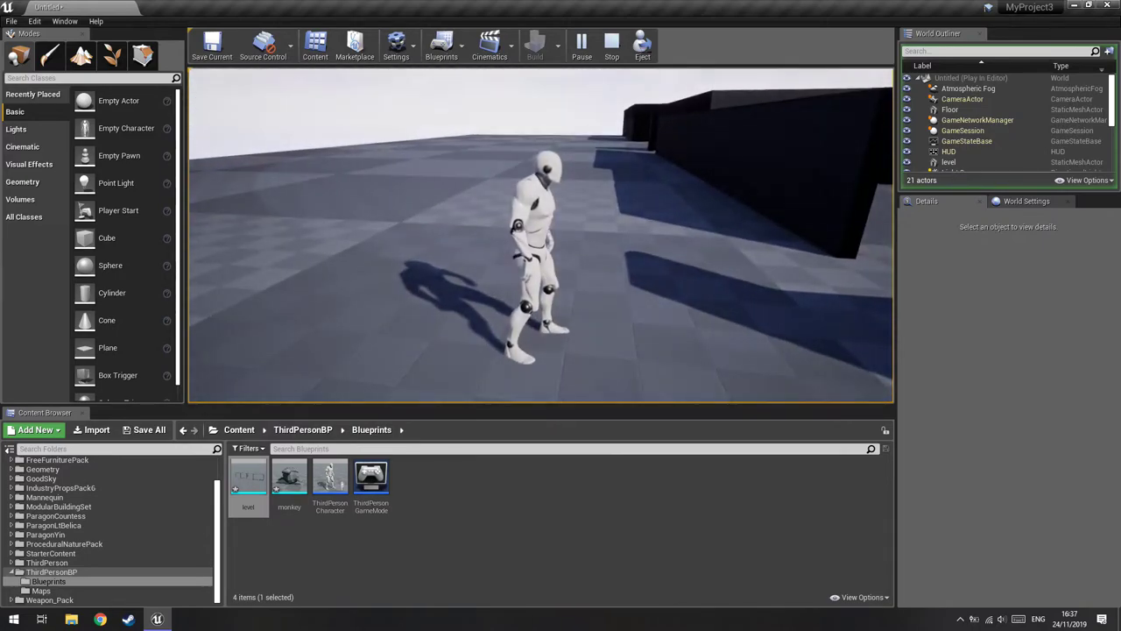
key("s")
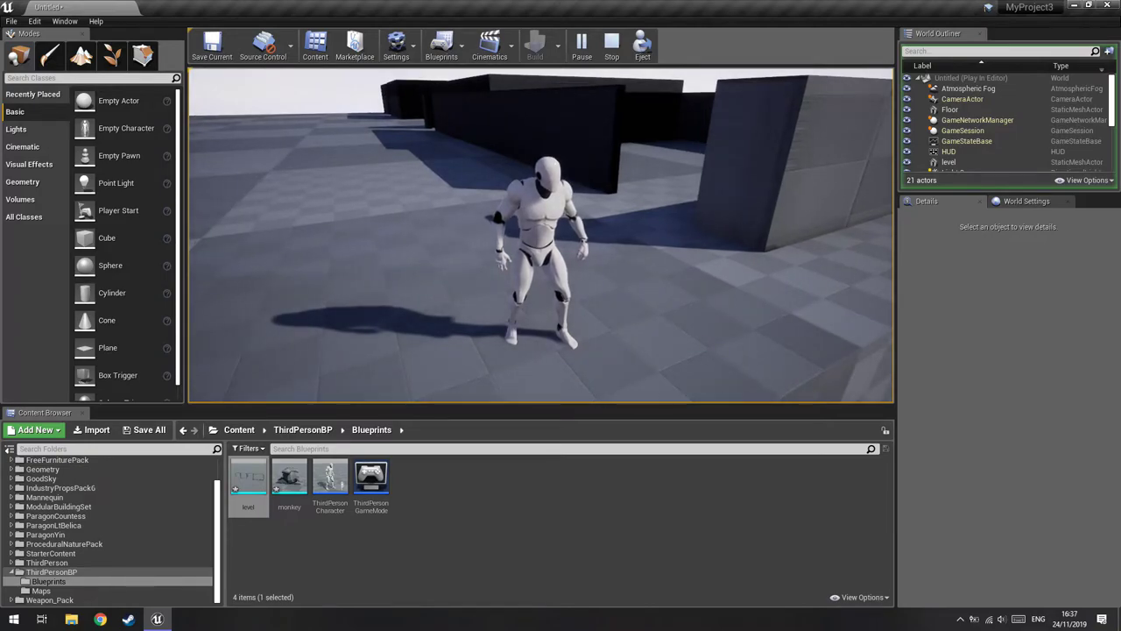
key("s")
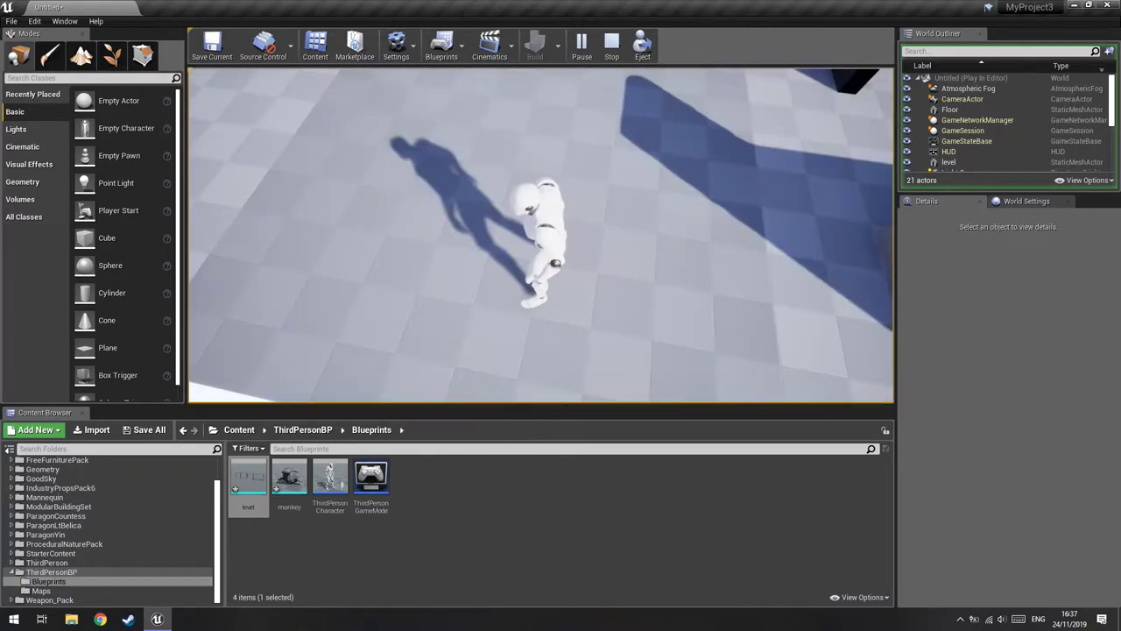
key("w")
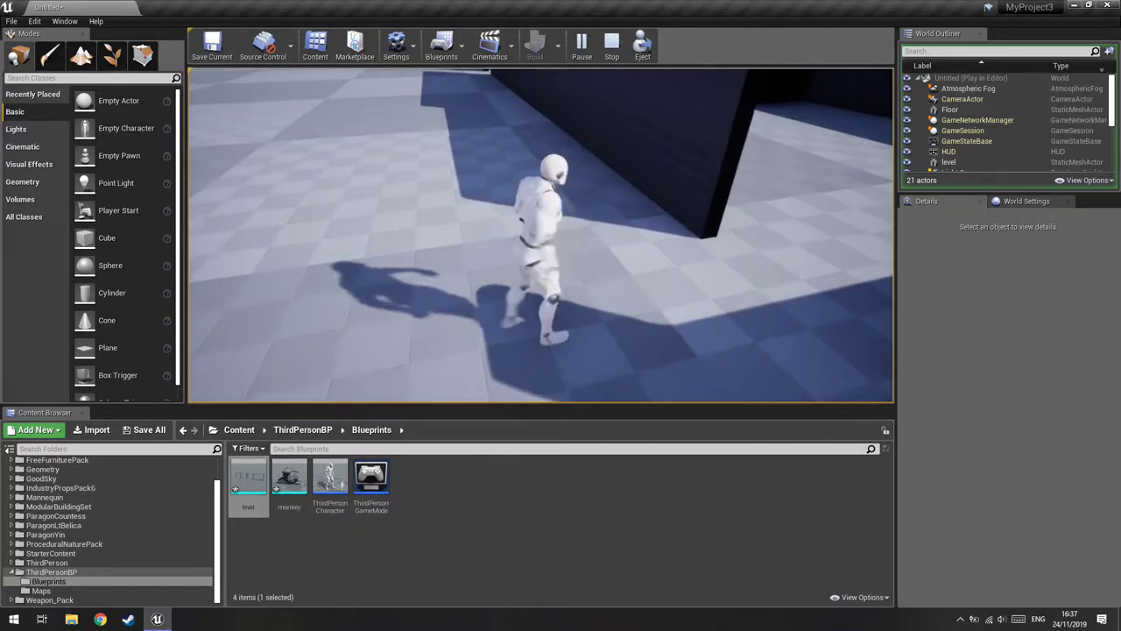
key("s")
key("w")
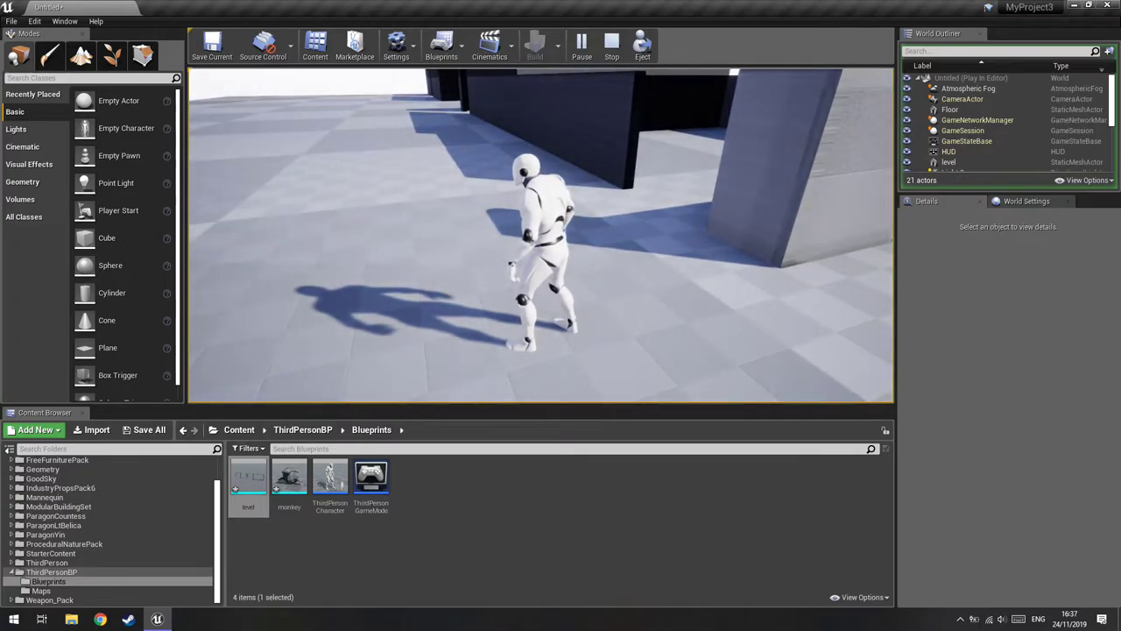
- Stop playing, reselect the Floor actor, and commit 256 as its overridden lightmap resolution
key("Escape")
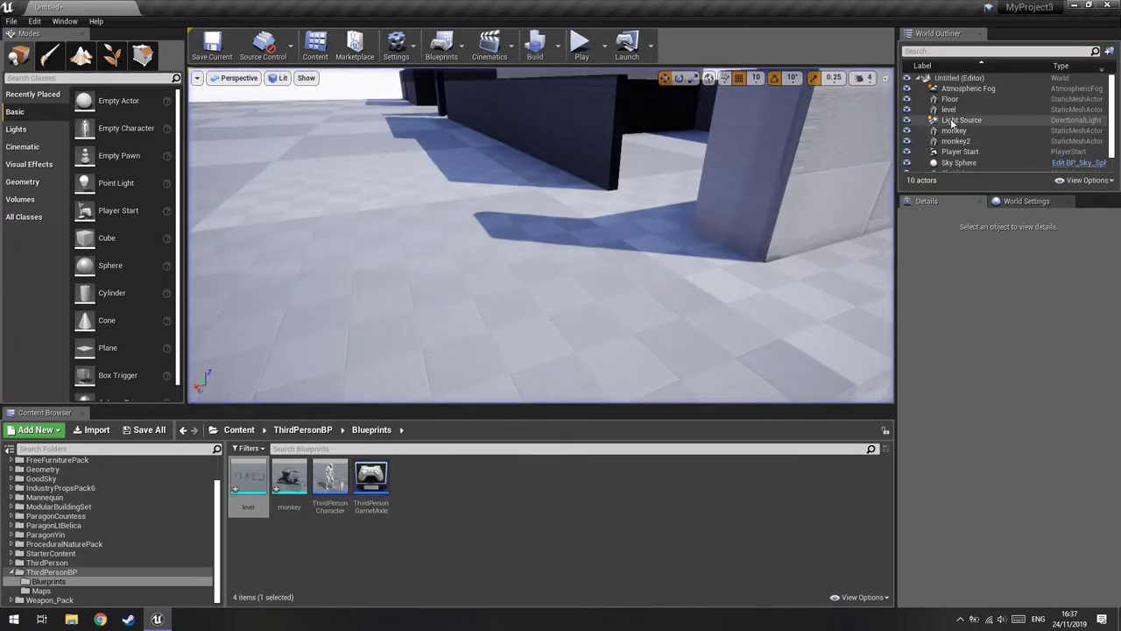
left_click(985, 99)
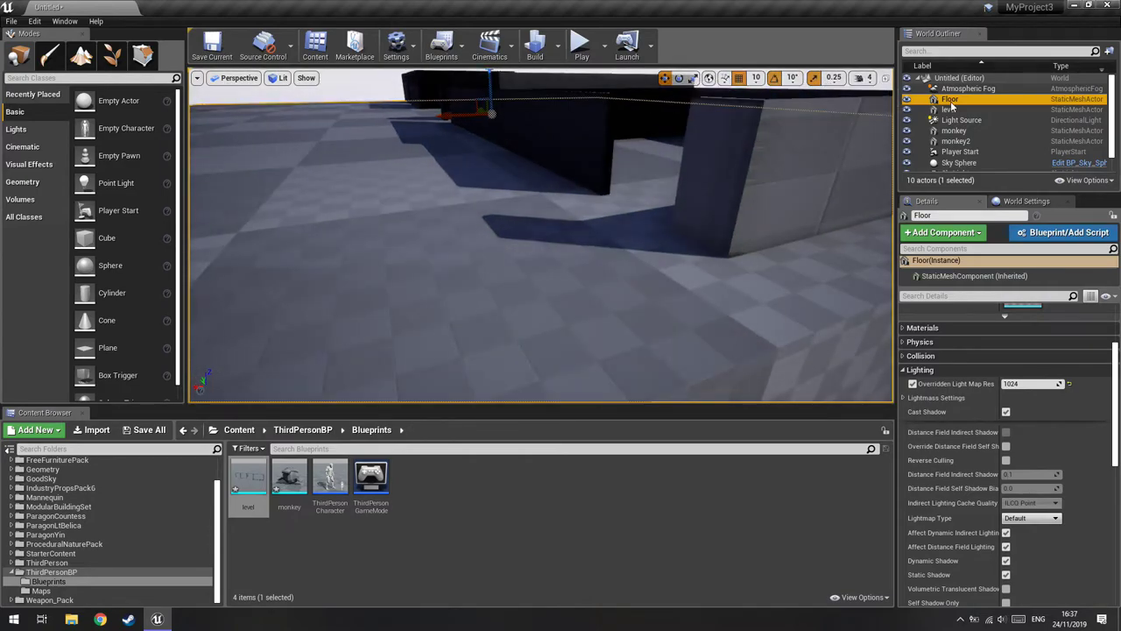
left_click(952, 109)
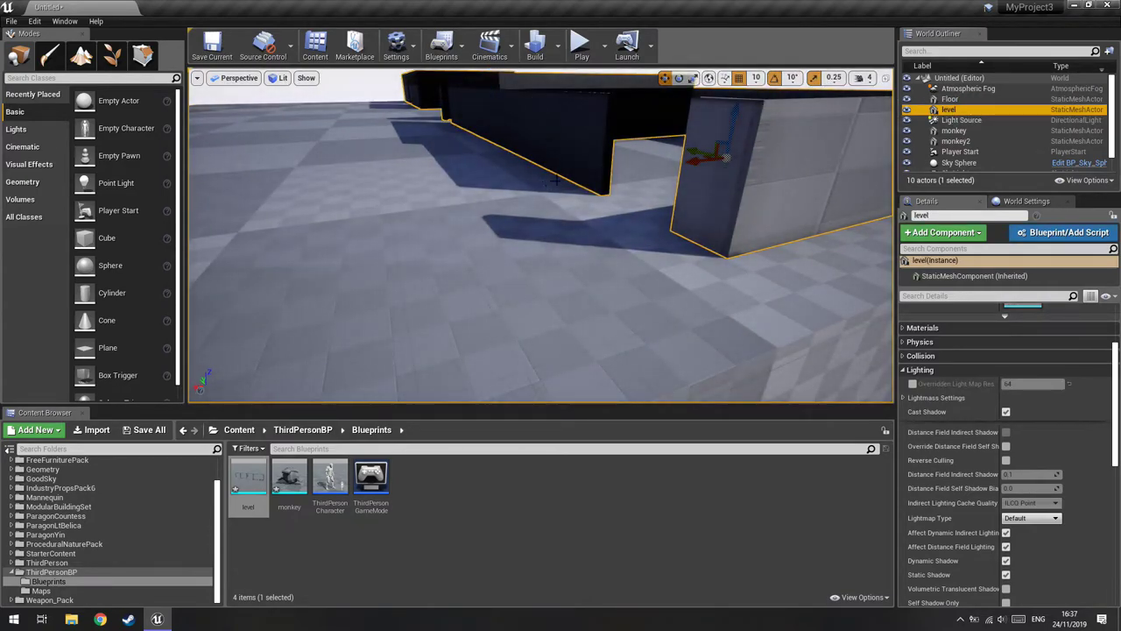
left_click(950, 99)
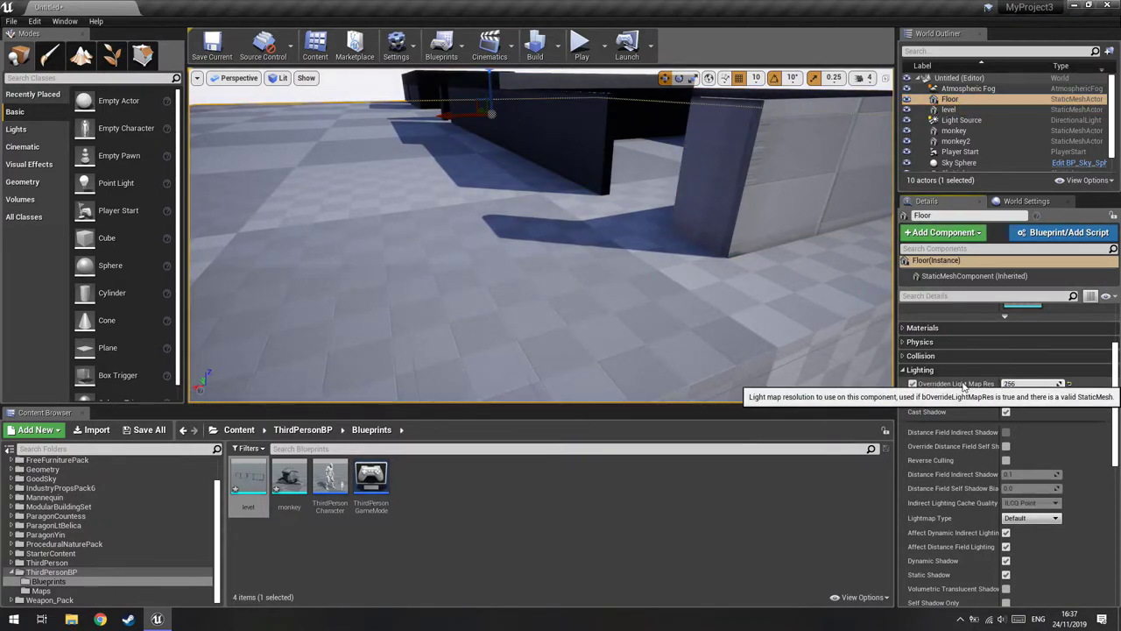
key("Return")
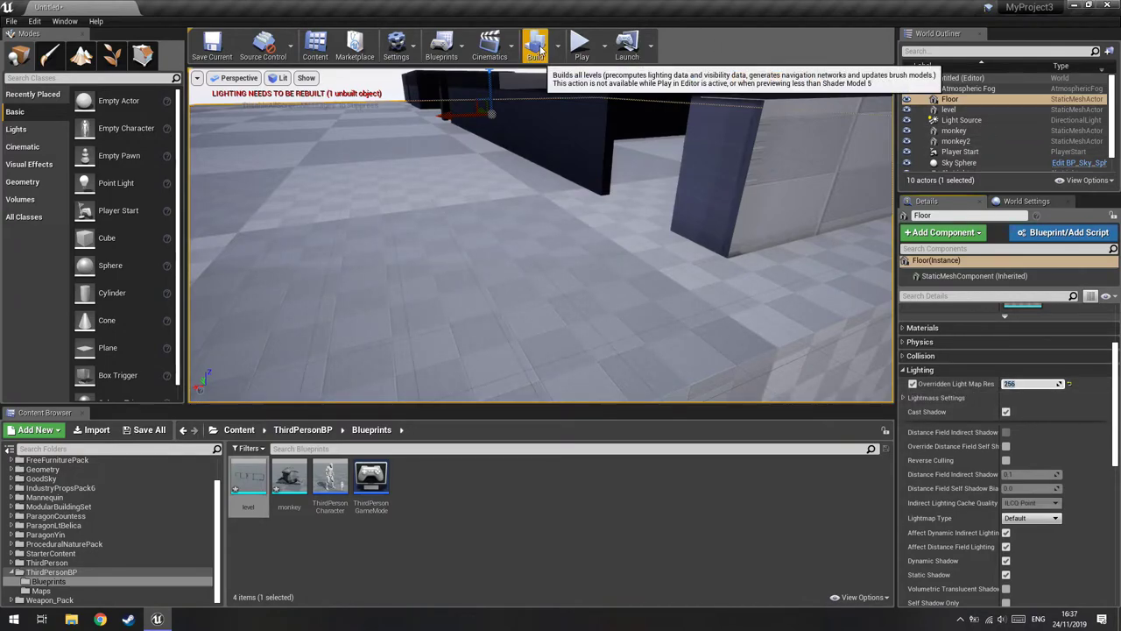
- Rebuild lighting with the 256 floor resolution and close the Message Log
left_click(541, 50)
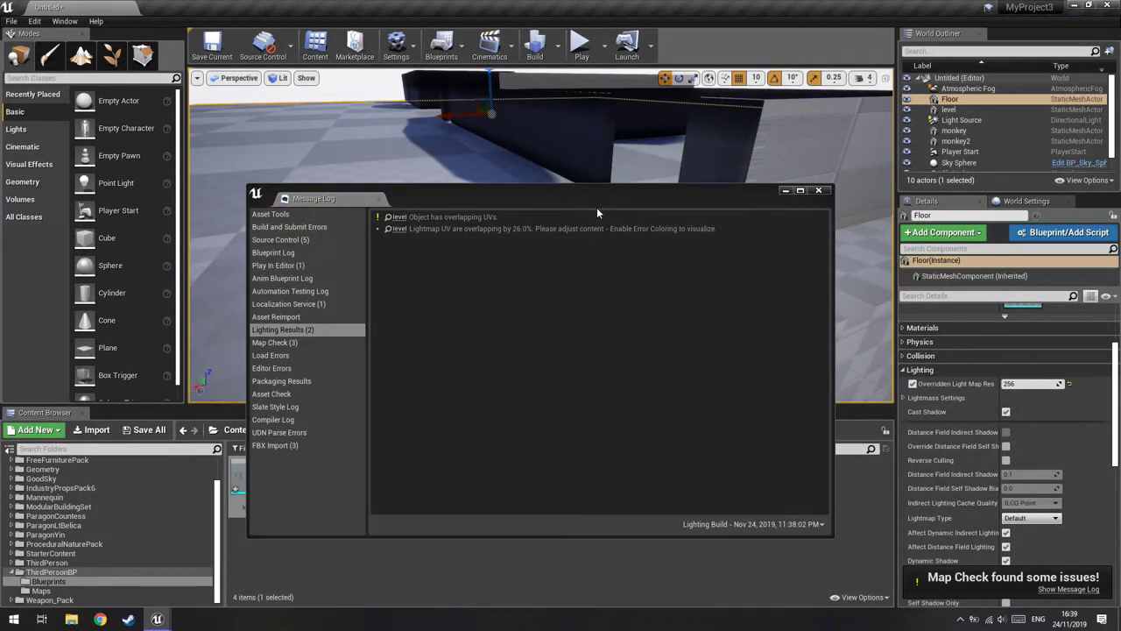
left_click(820, 191)
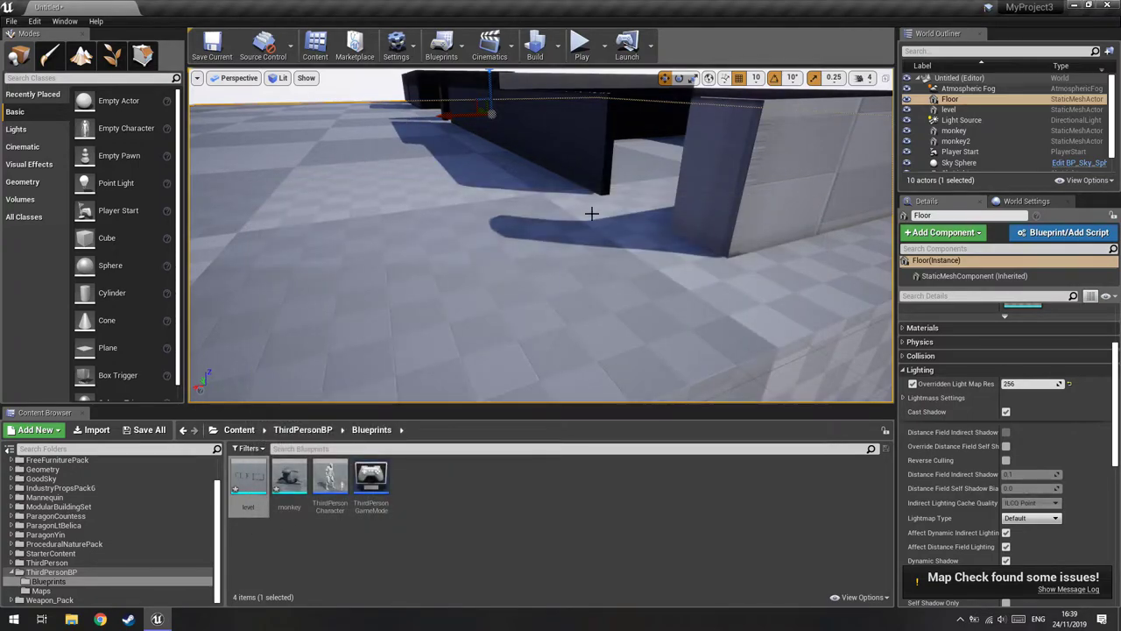
- Play the level, run the character forward to view the 256-resolution shadows, then stop
left_click(580, 45)
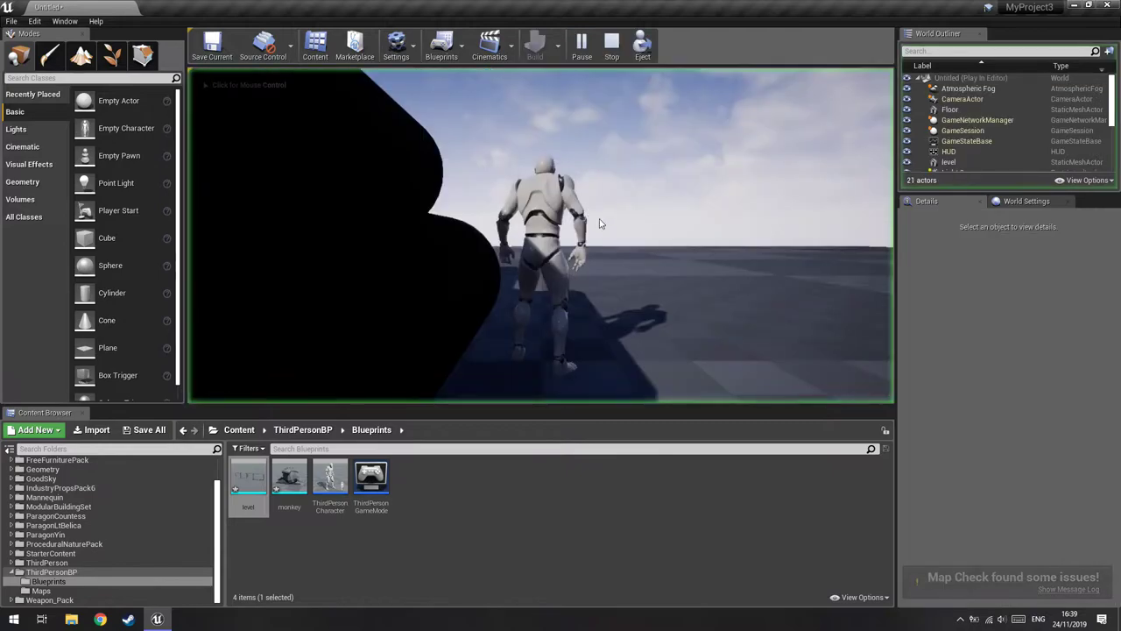
left_click(600, 224)
key("w")
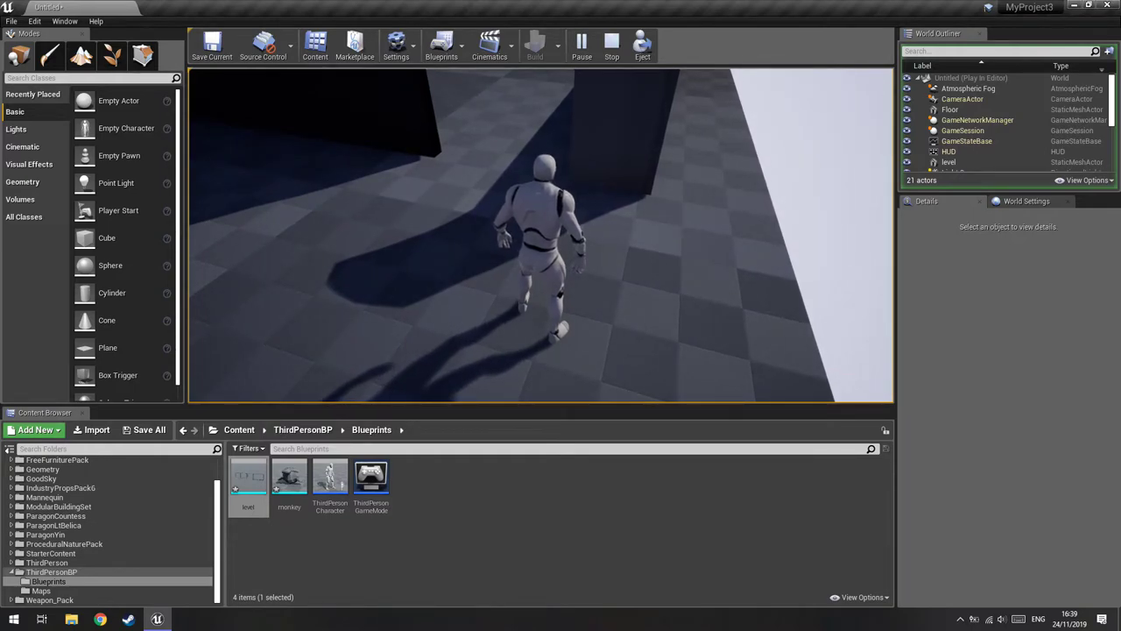
key("Escape")
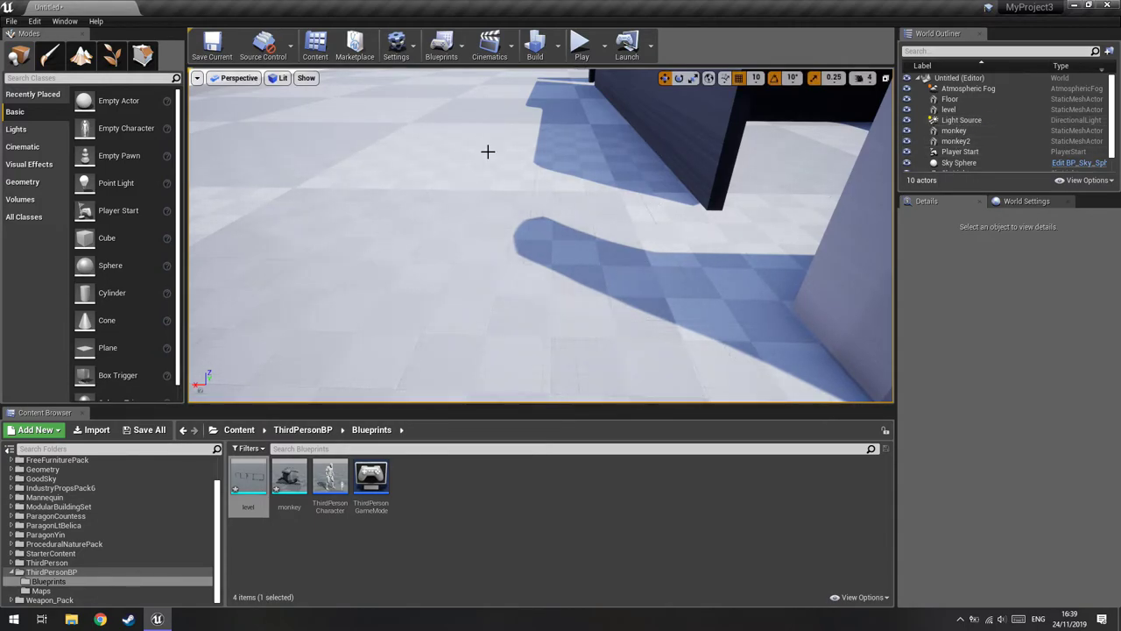
- Set the Floor's lightmap resolution to 512, rebuild lighting, and close the build log
left_click(946, 103)
left_click(912, 383)
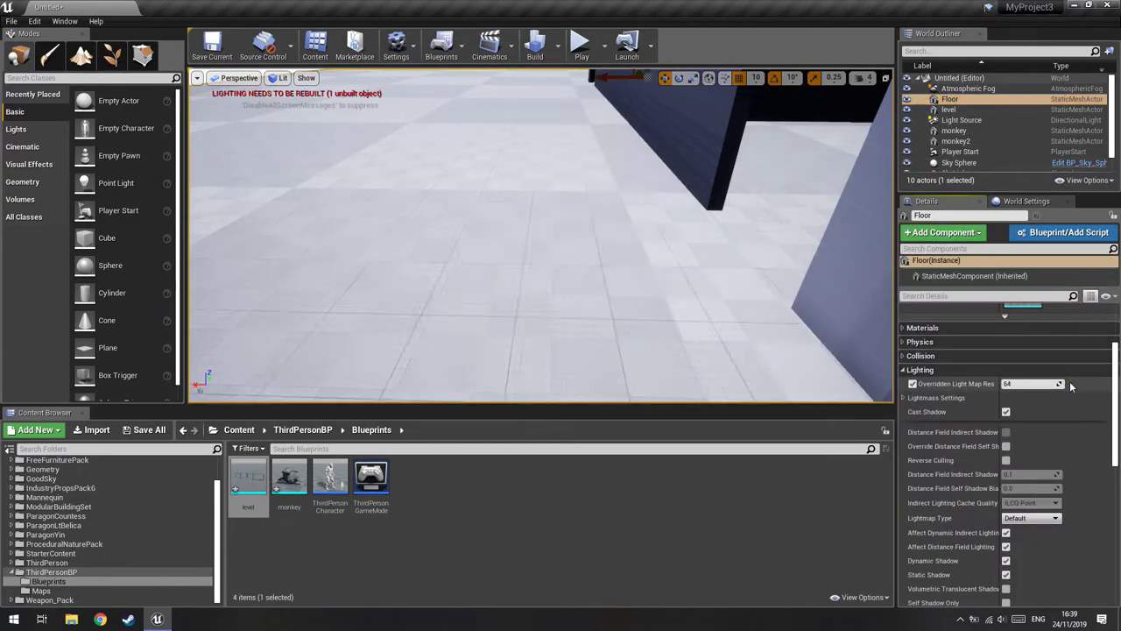
left_click(535, 44)
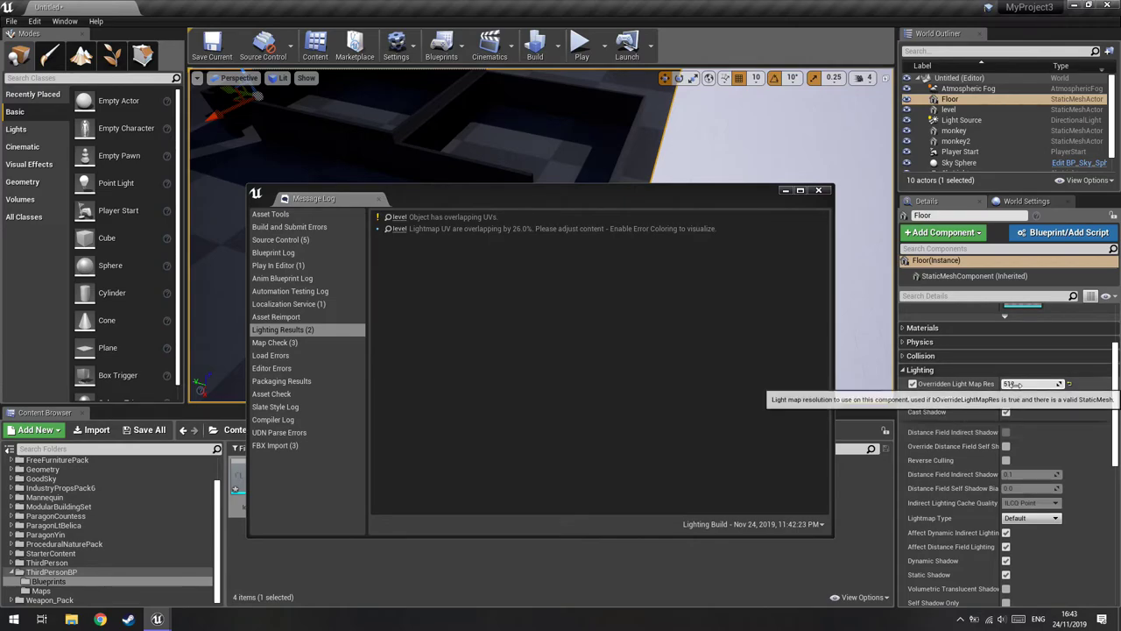
left_click(819, 191)
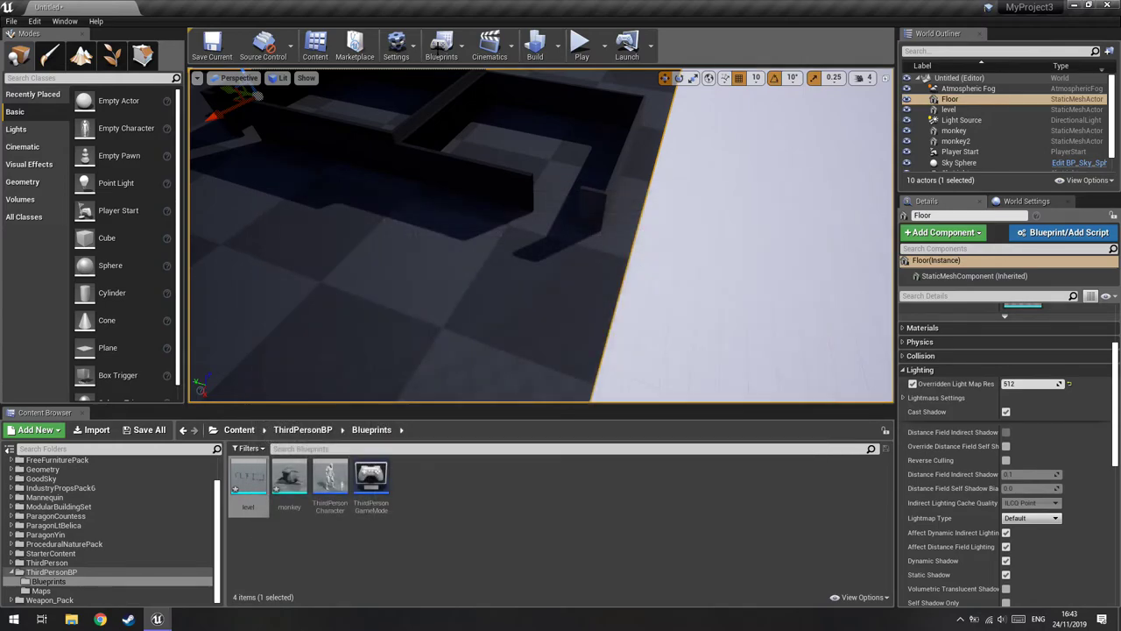
- Play the level and run the character across the floor and along walls to check the 512-resolution shadows
left_click(580, 44)
left_click(567, 158)
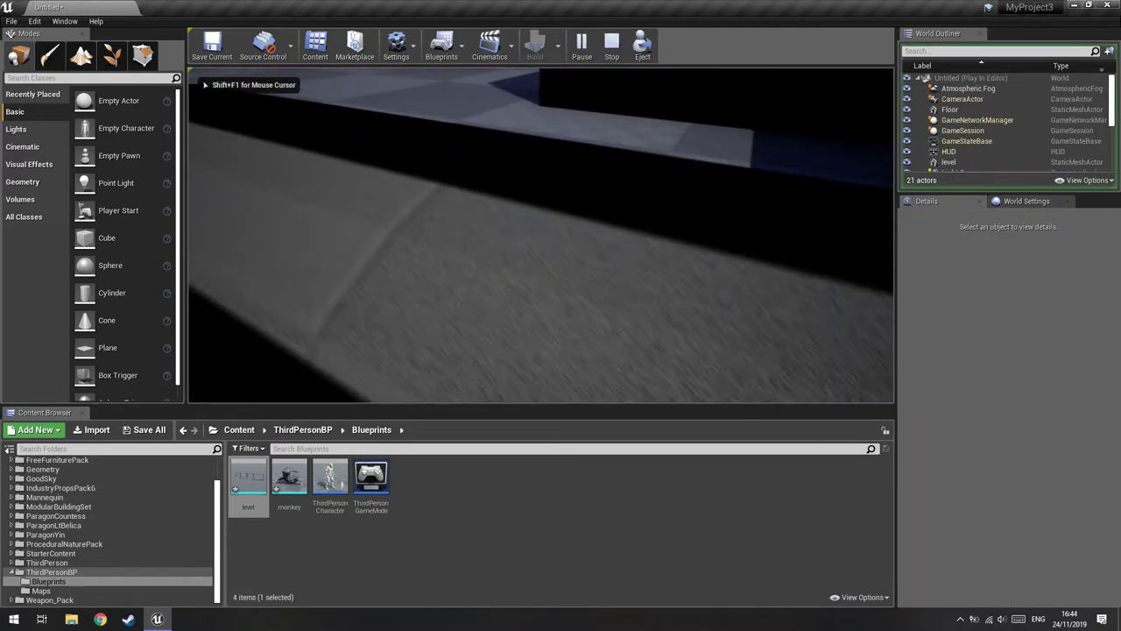
key("w")
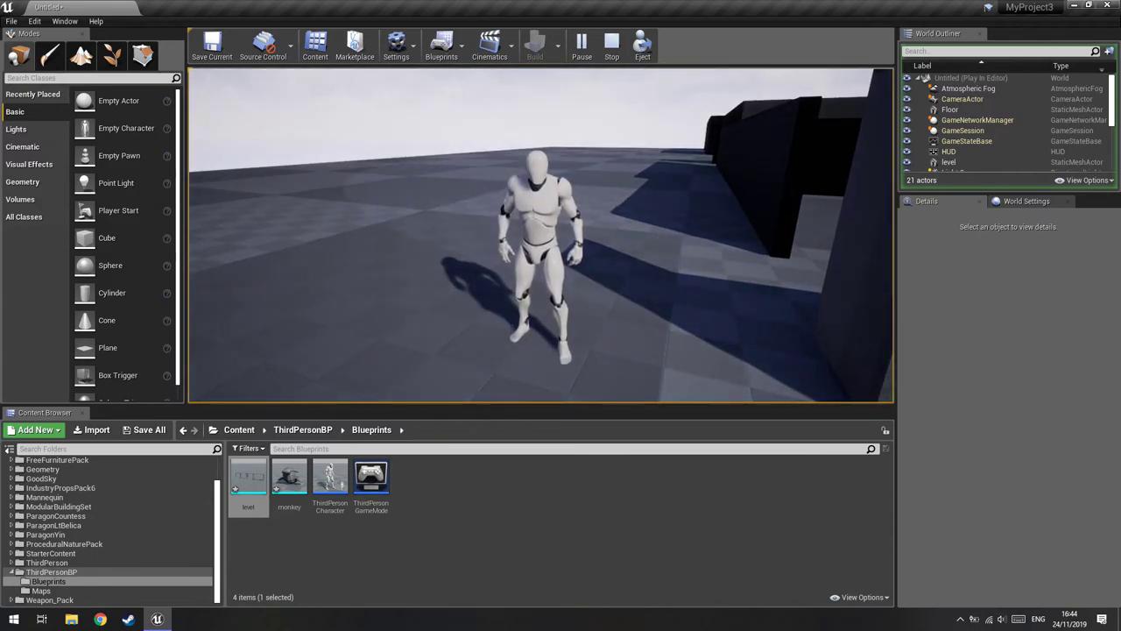
key("w")
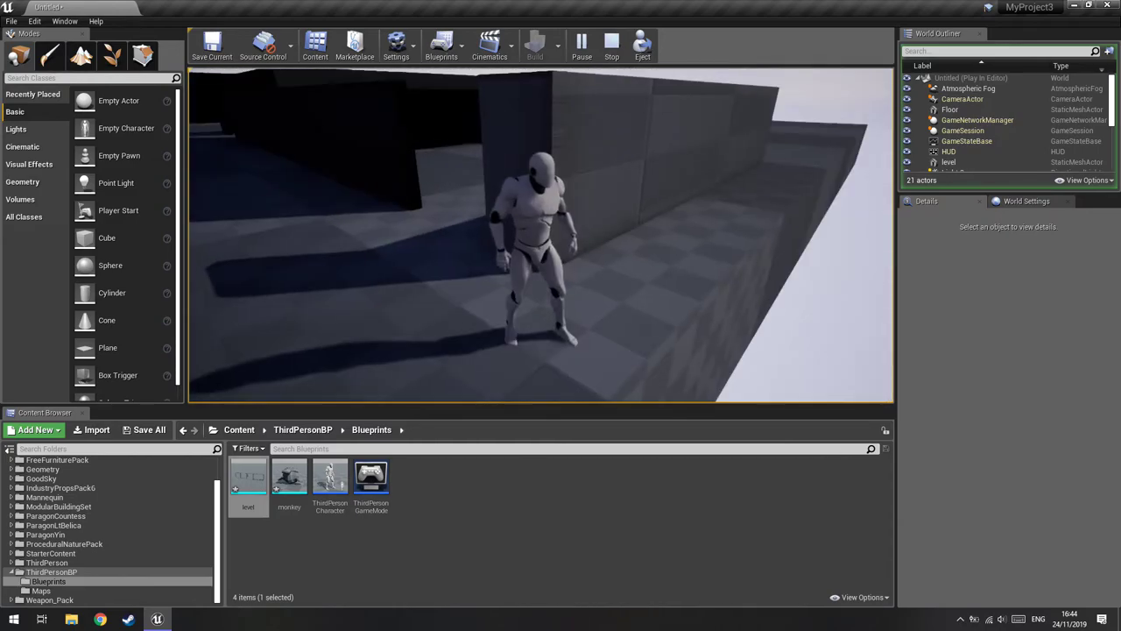
key("w")
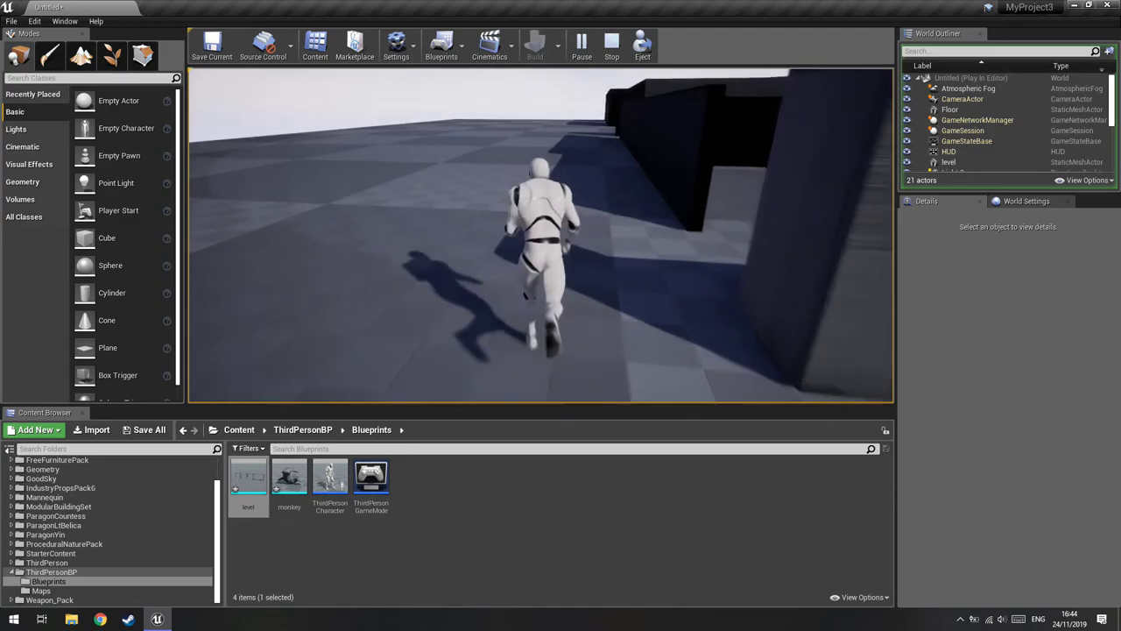
key("s")
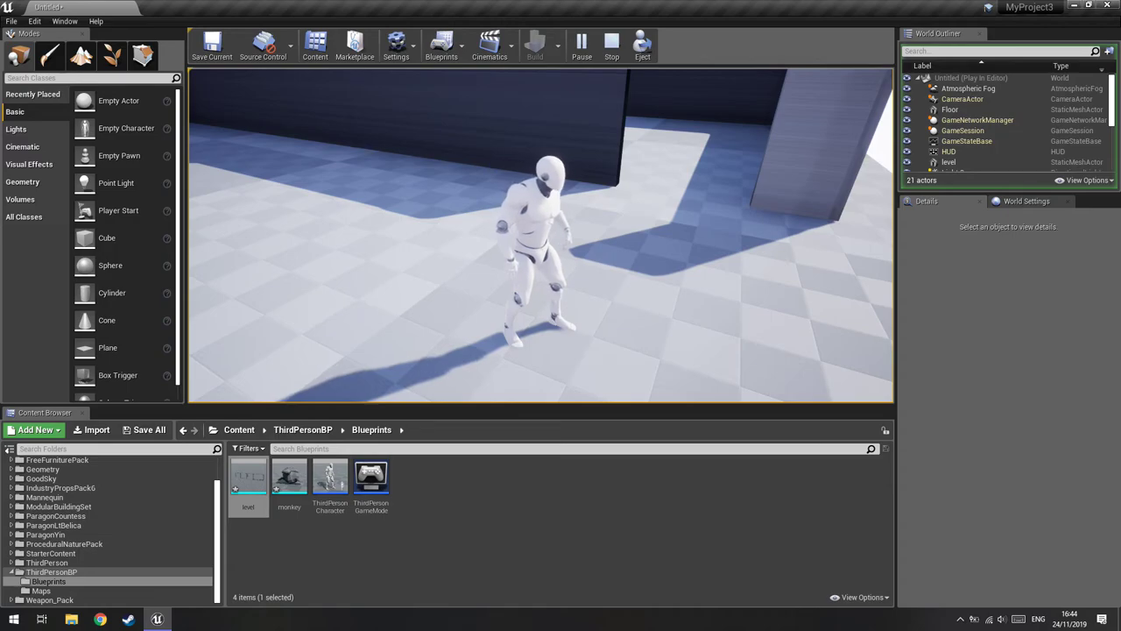
key("w")
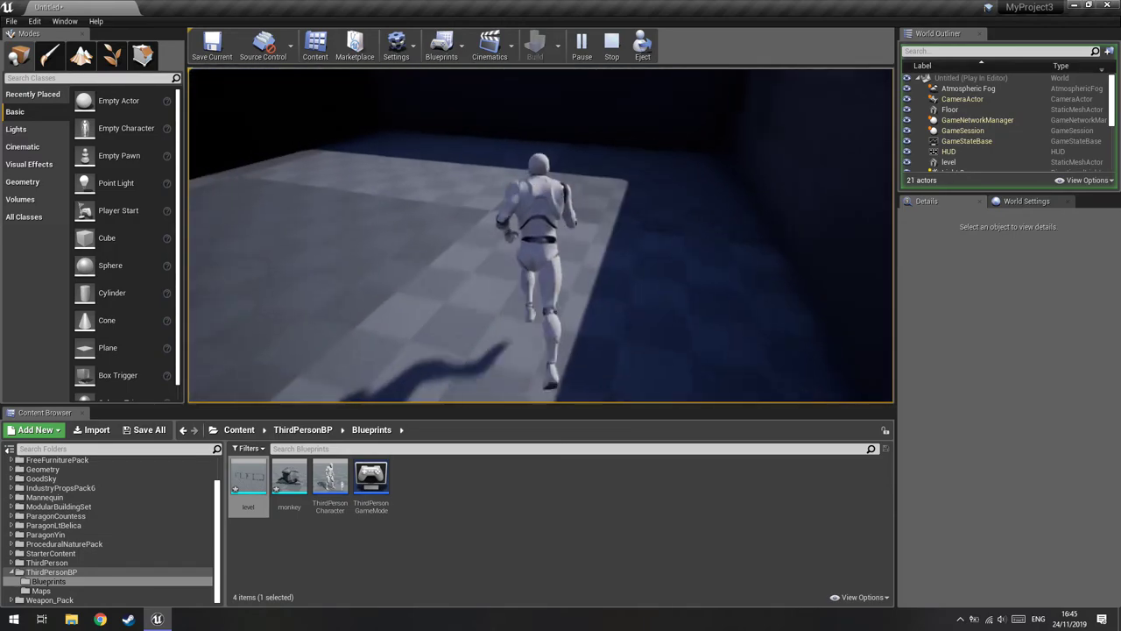
key("w")
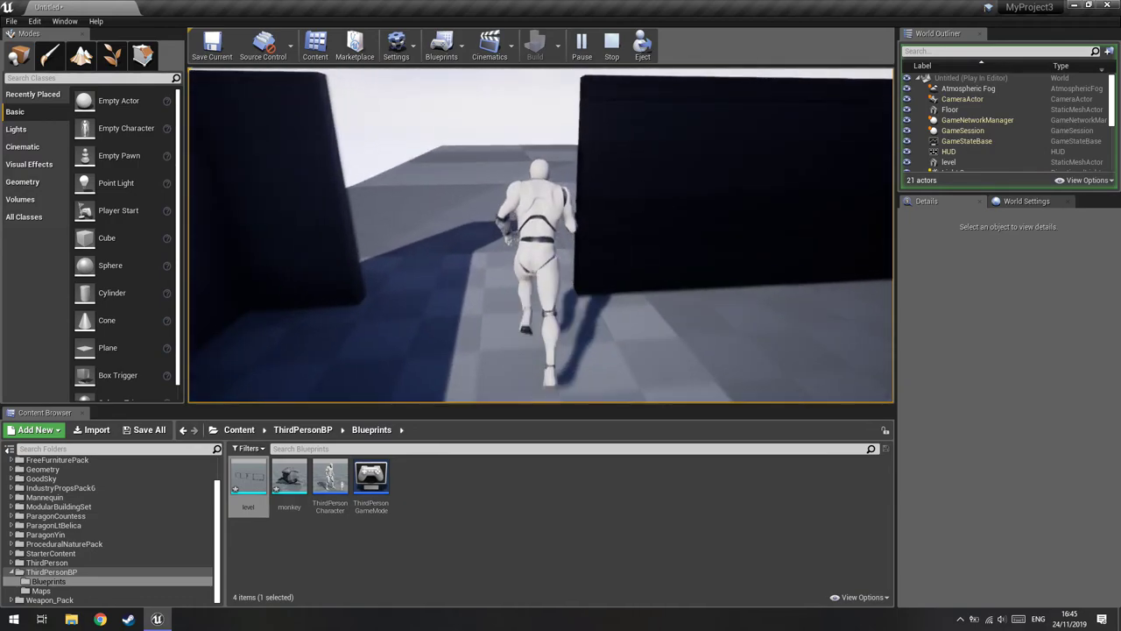
key("s")
key("w")
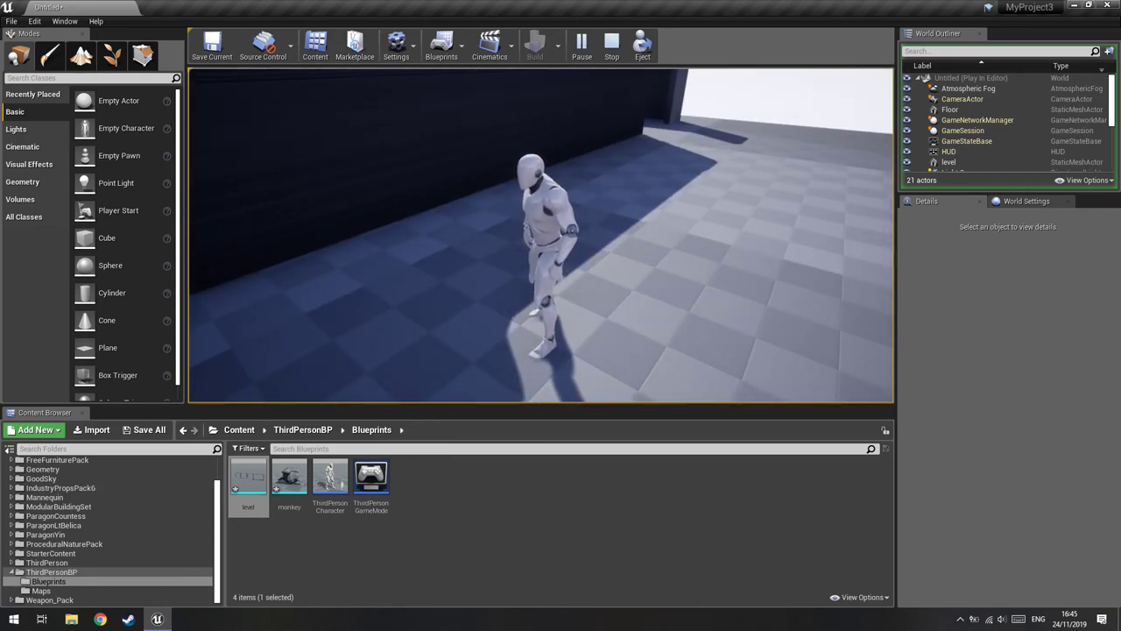
key("w")
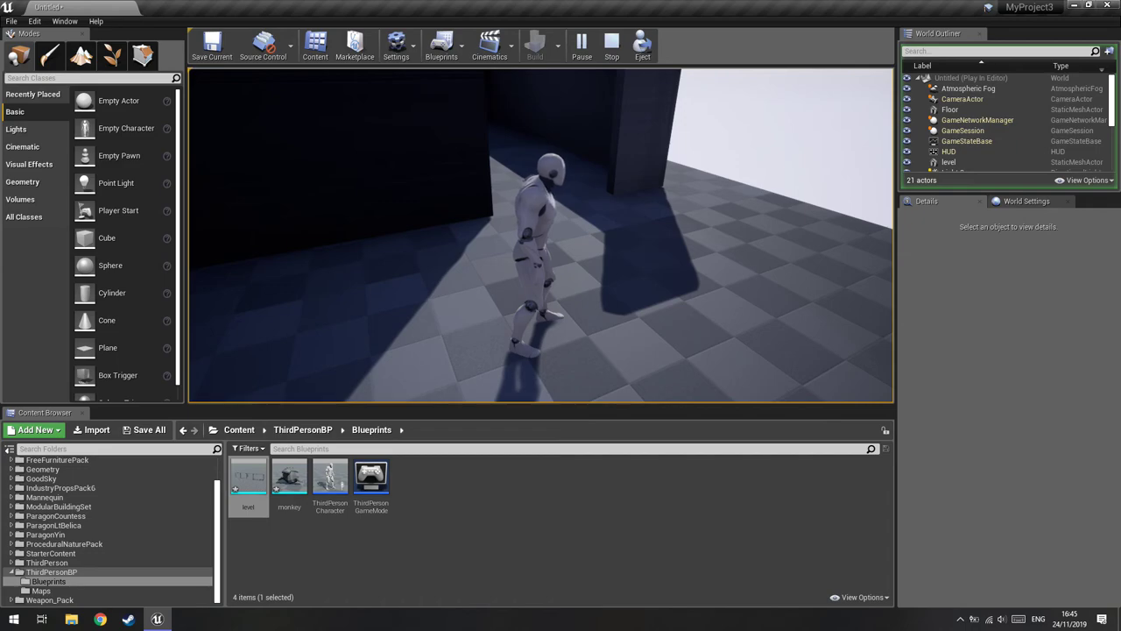
key("s")
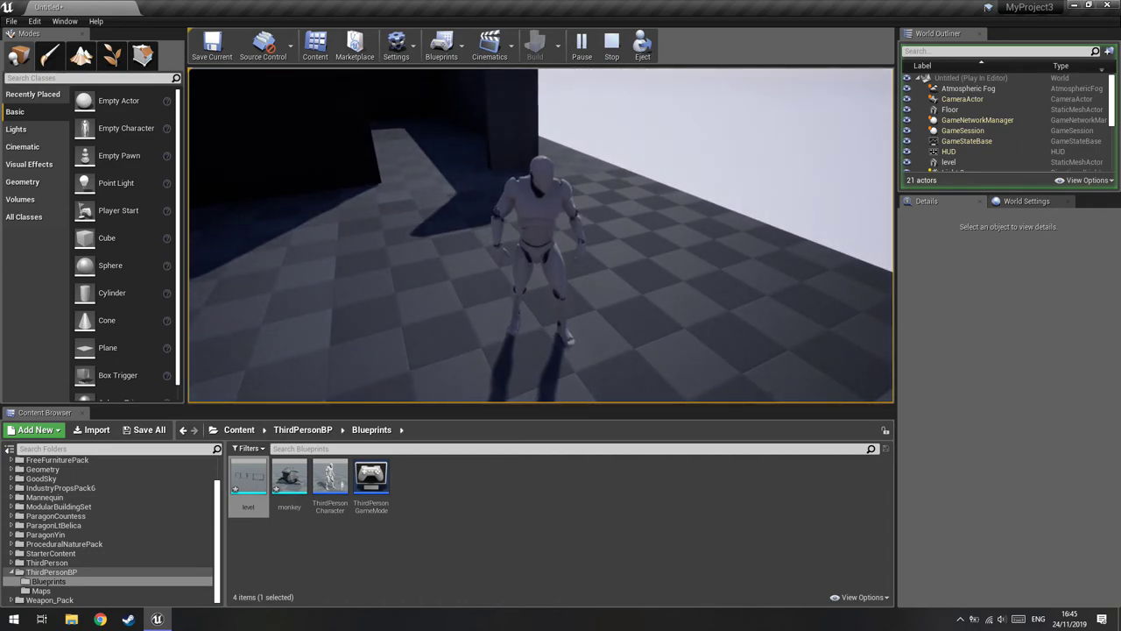